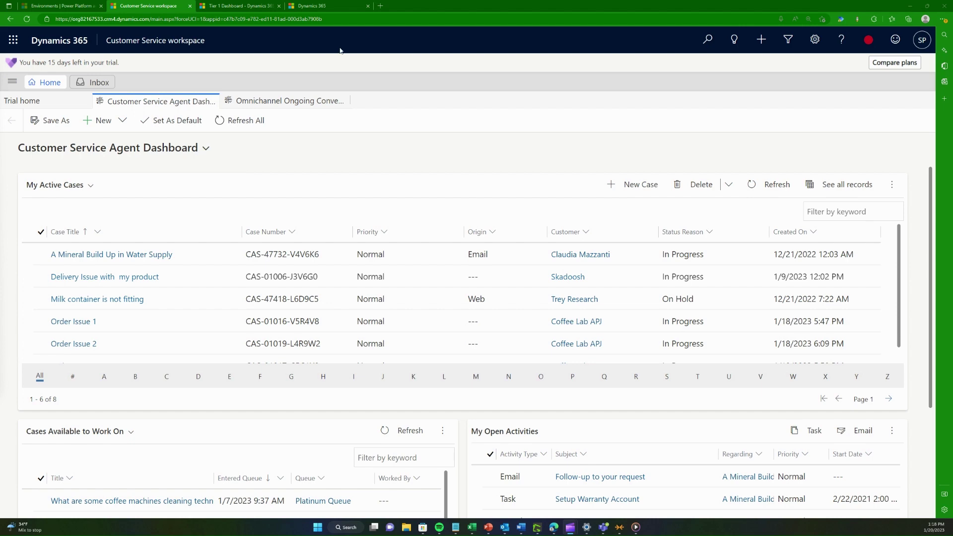
Step: Switch to Customer Service Hub, open the Order Issue 2 case from the Tier 1 Dashboard, and review its summary details
click(353, 5)
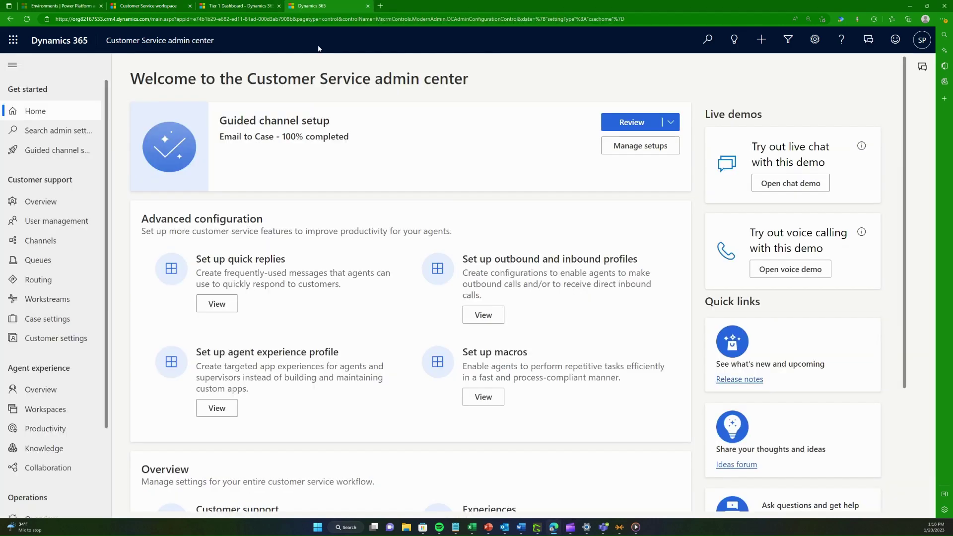
click(260, 5)
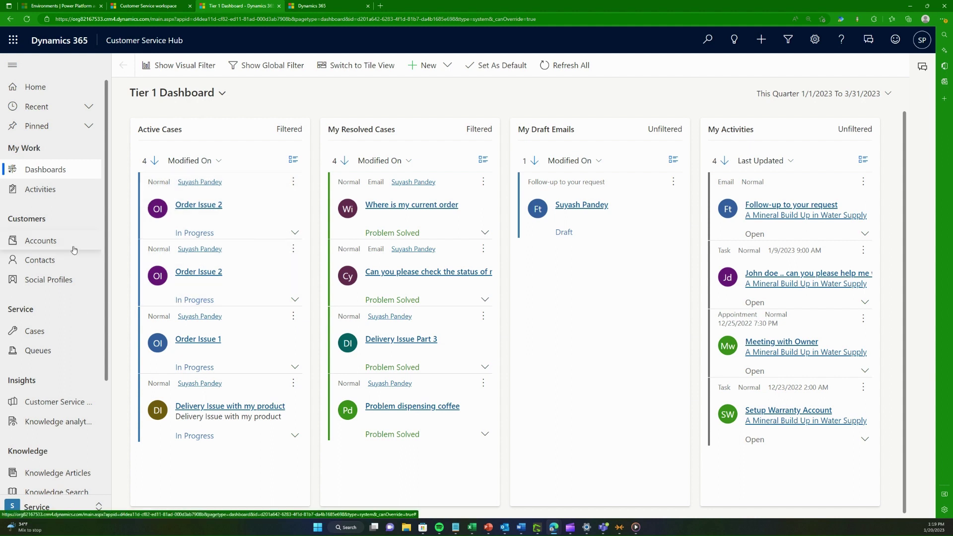
click(242, 191)
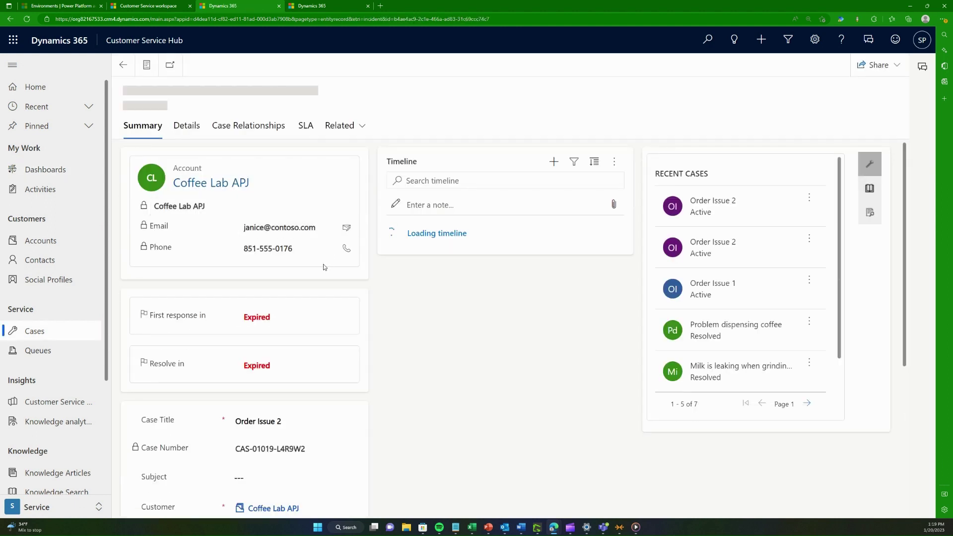
scroll(385, 318, down, 2)
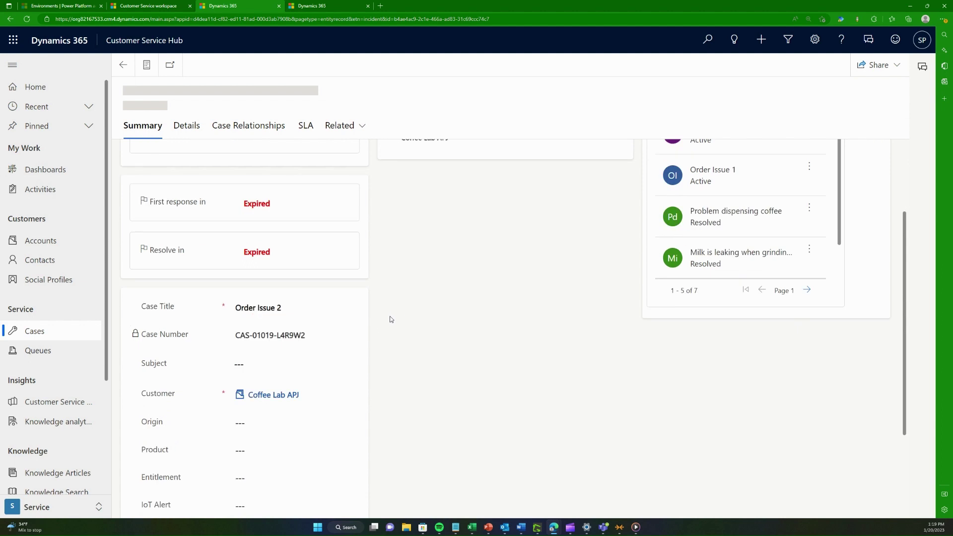
scroll(383, 327, down, 2)
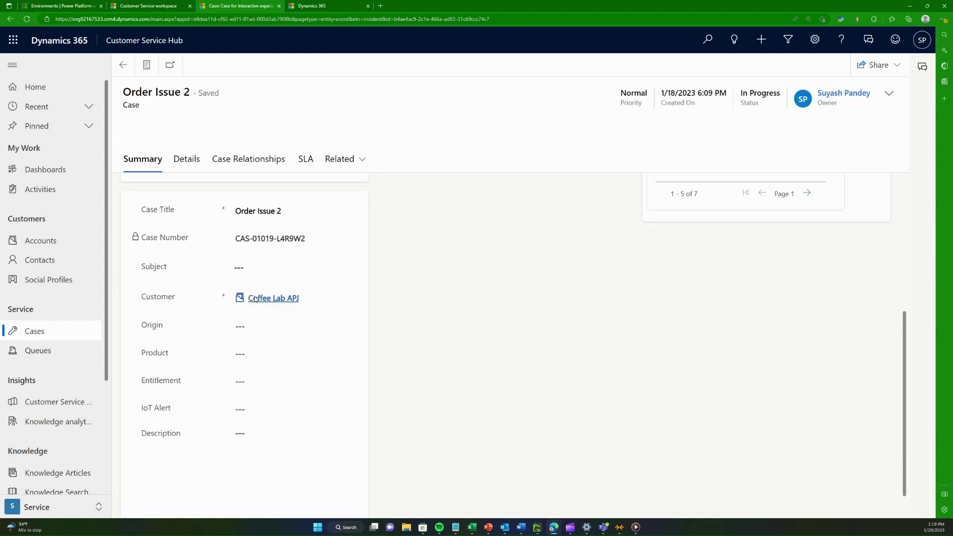
Step: Open the case's customer account, Coffee Lab APJ, review its summary information, and go back
click(248, 299)
click(10, 19)
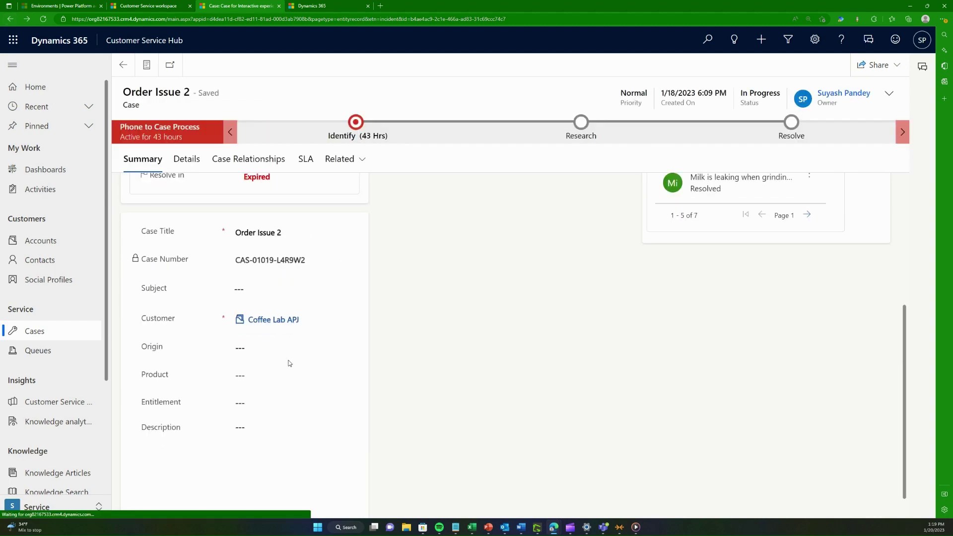
scroll(256, 346, down, 2)
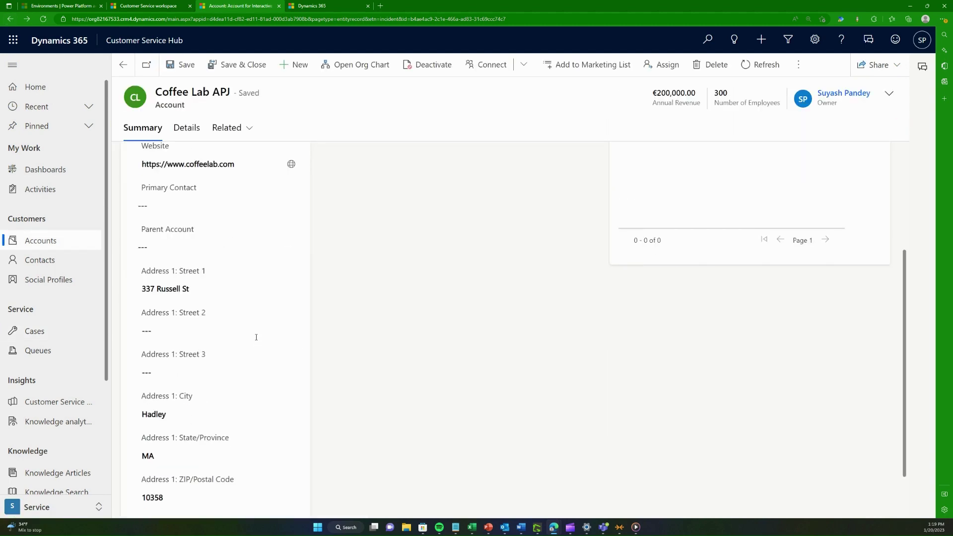
click(124, 67)
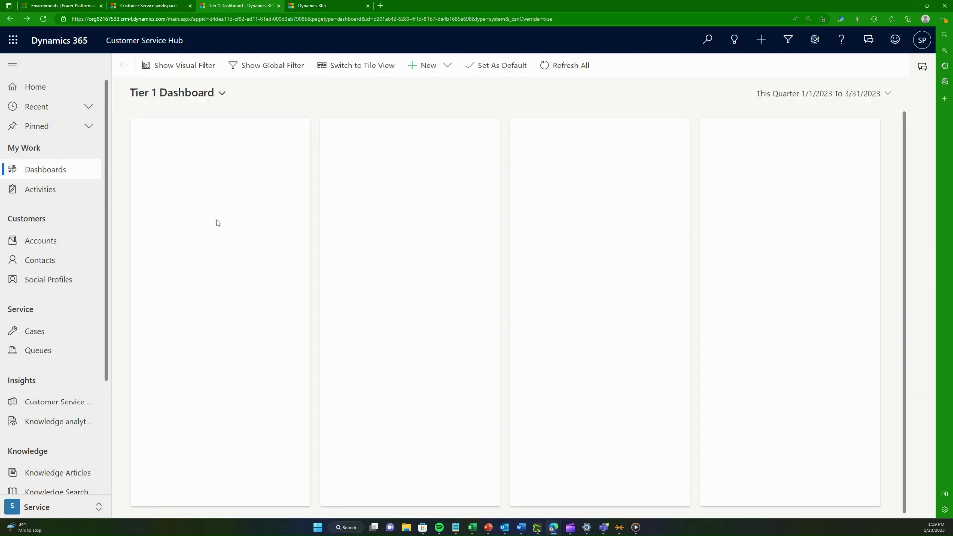
Step: Open the case "A Mineral Build Up in Water Supply" from My Active Cases and review its summary fields
click(50, 335)
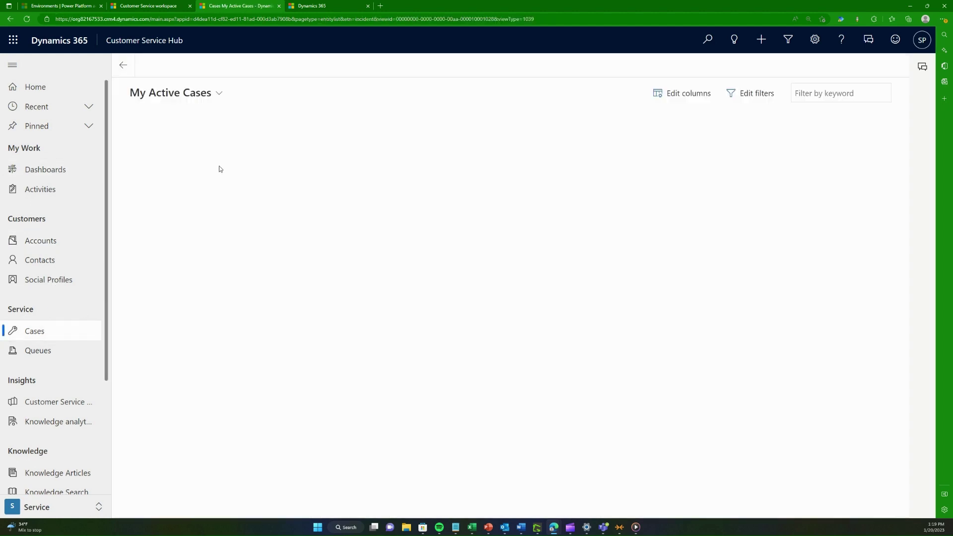
click(240, 152)
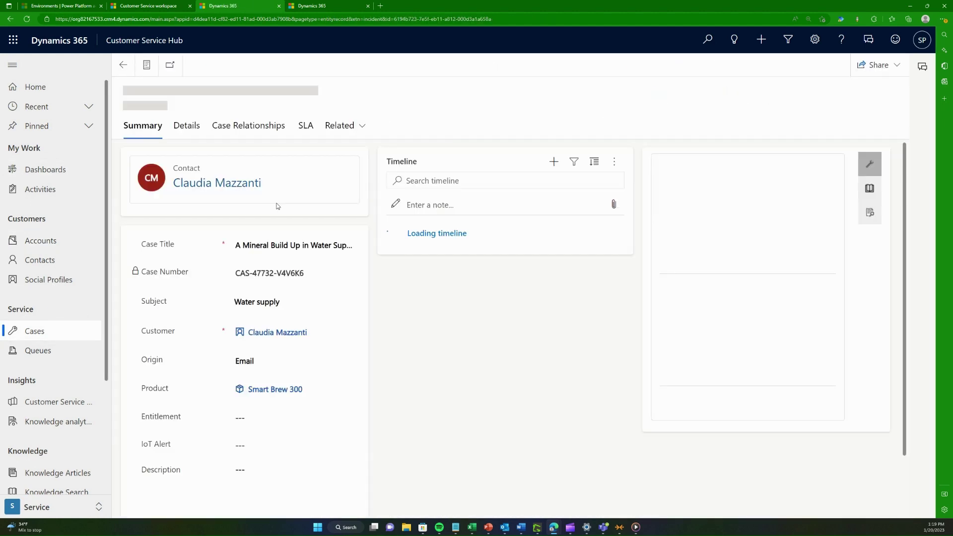
scroll(415, 357, down, 1)
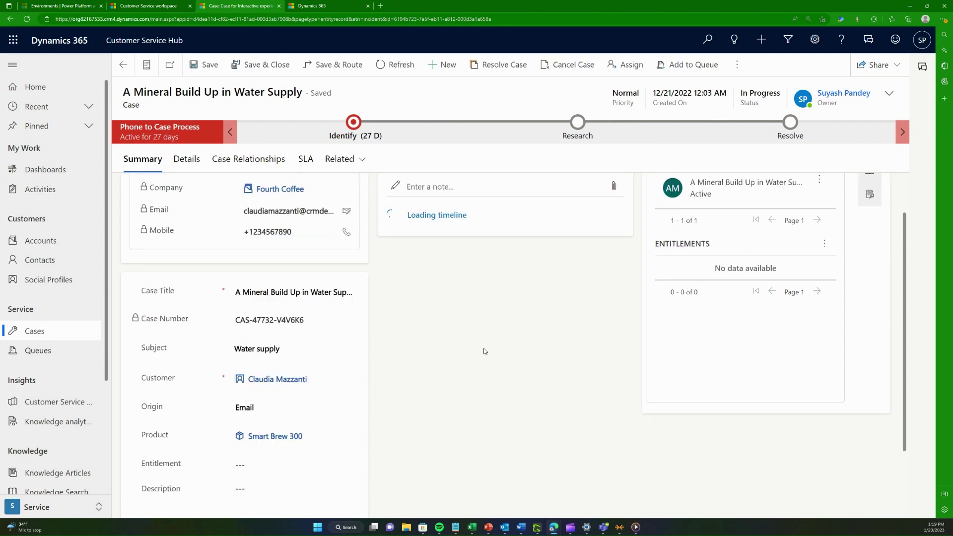
scroll(375, 341, down, 2)
click(283, 322)
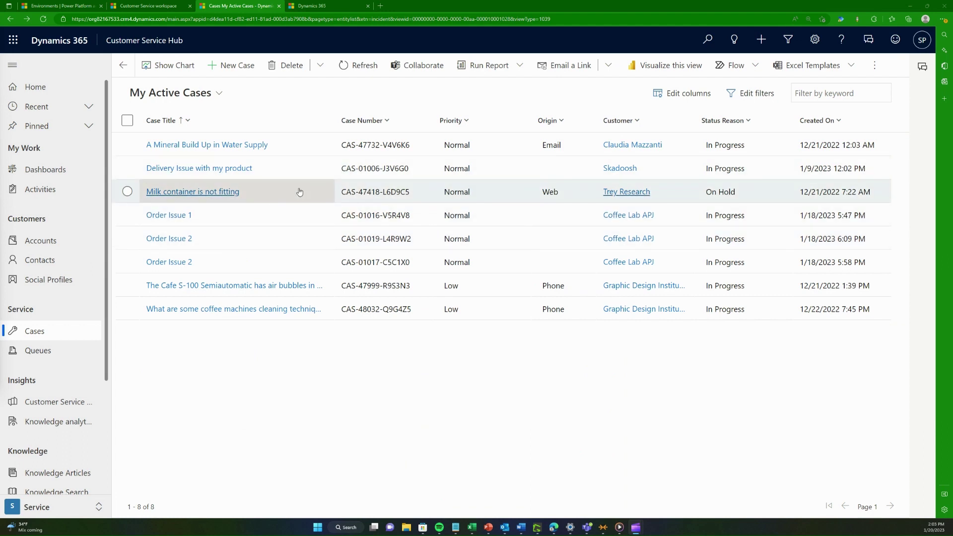
Step: Switch to Customer Service workspace, accept the incoming voice call request, and mute the microphone
key(ctrl+shift+Tab)
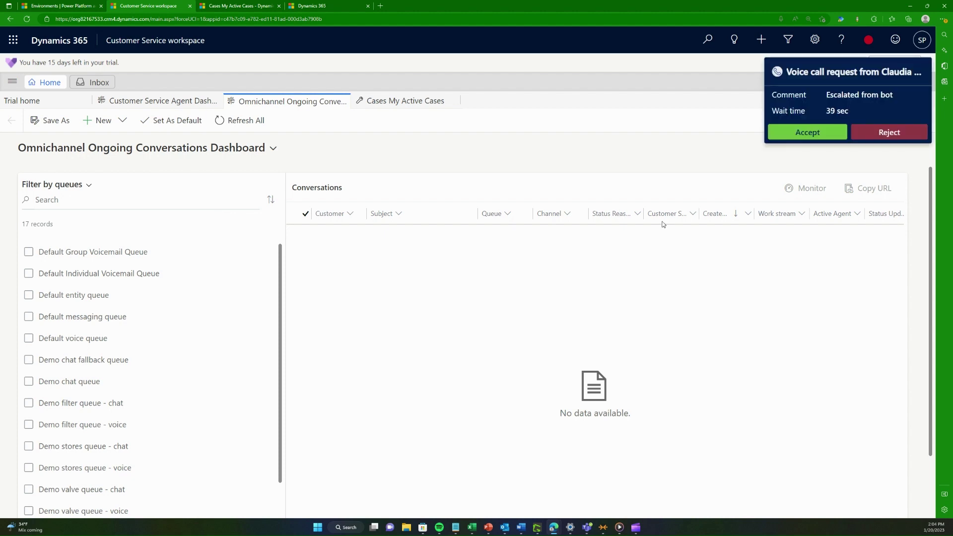
click(810, 133)
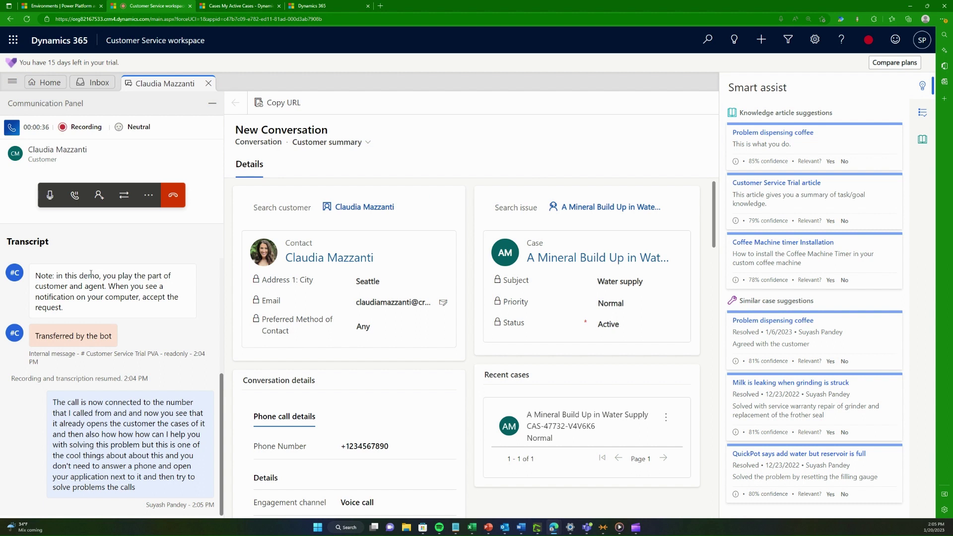
click(49, 195)
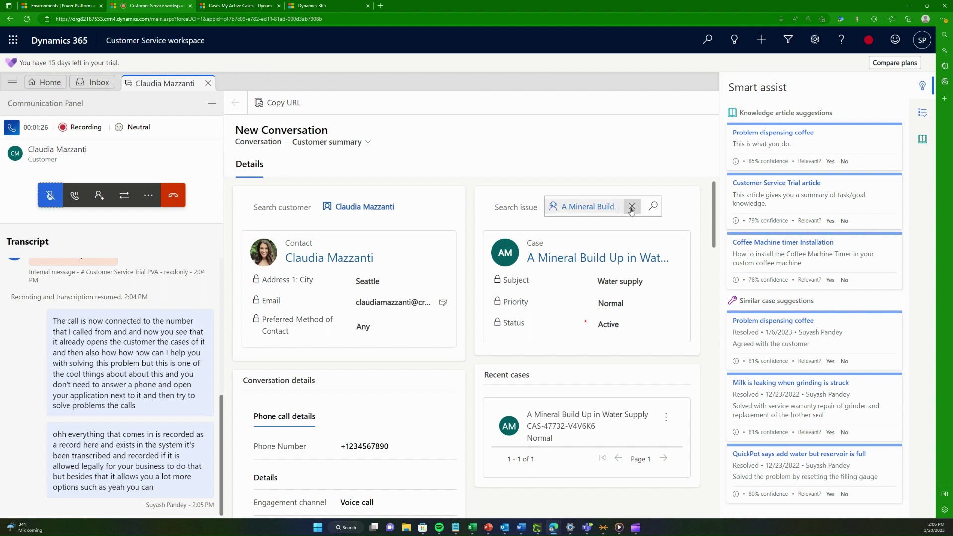
Step: Replace the conversation's linked issue with a new case titled "Problem with Coffe dispense" and save it
click(635, 207)
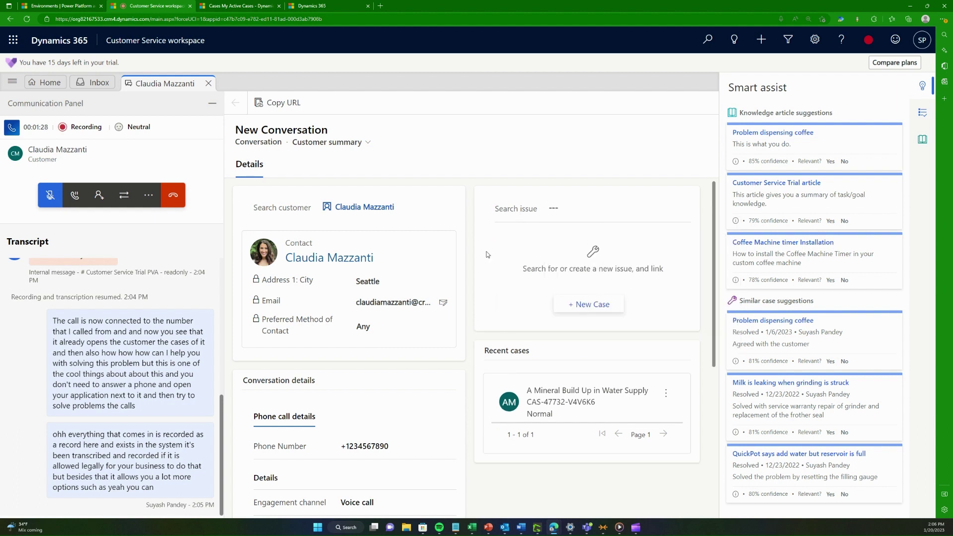
click(588, 304)
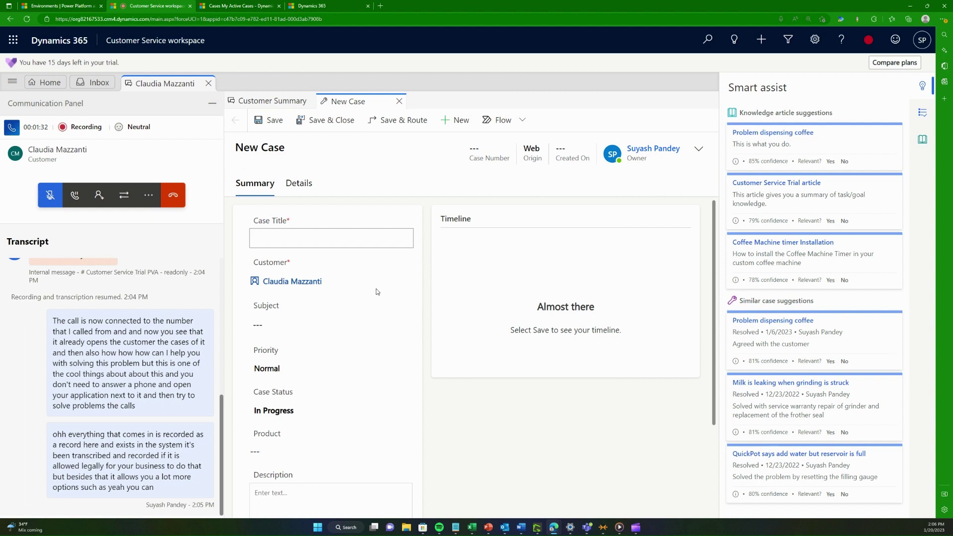
text(Customer)
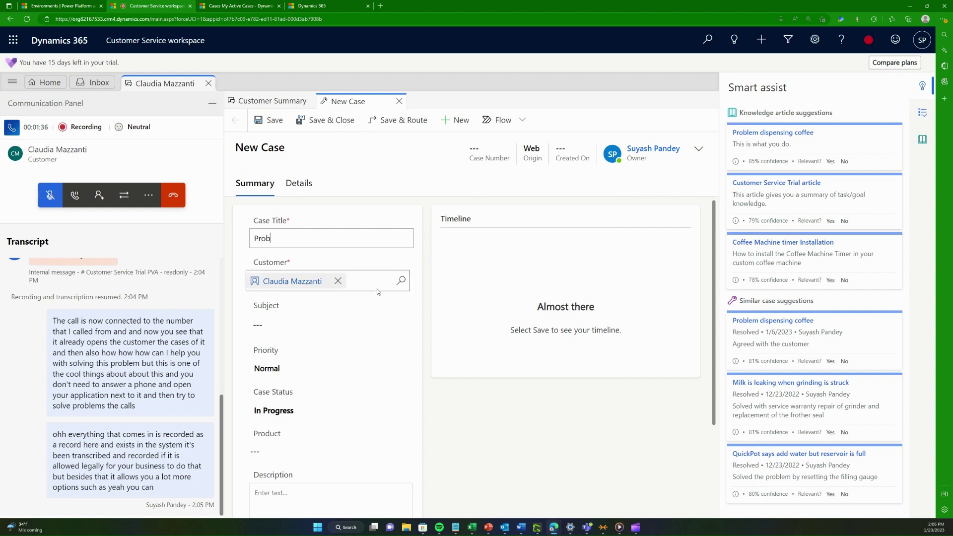
text(h Coffe dispense)
key(Tab)
key(Tab)
scroll(361, 367, down, 3)
click(361, 368)
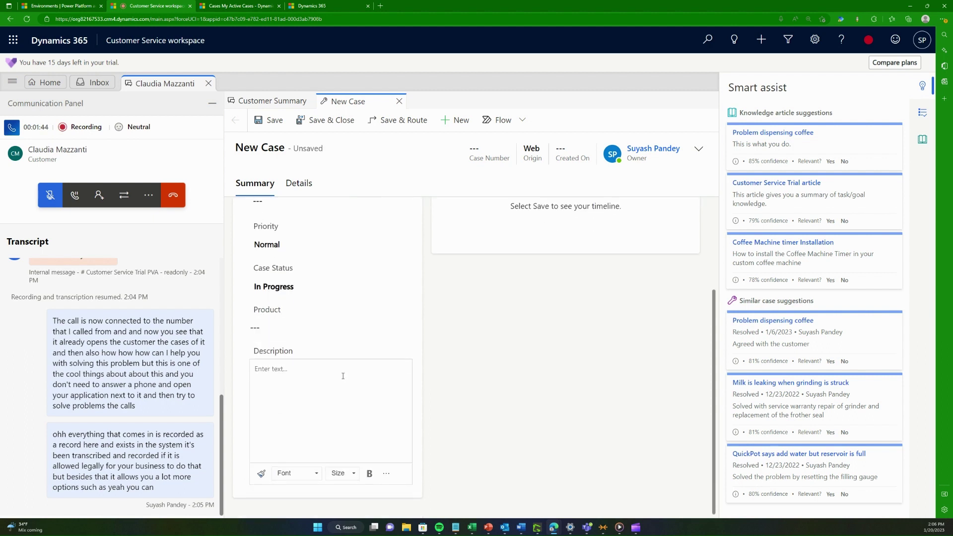
scroll(343, 376, up, 2)
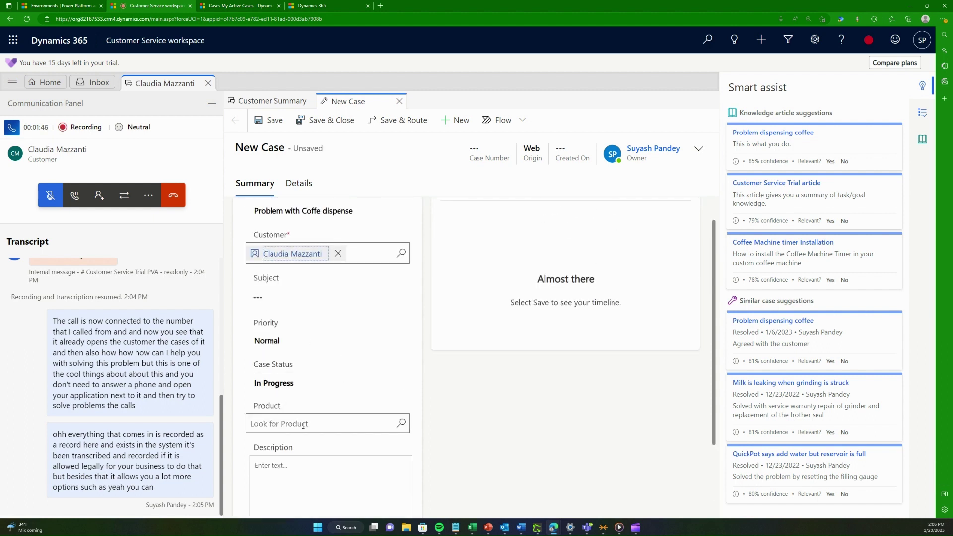
scroll(303, 425, up, 1)
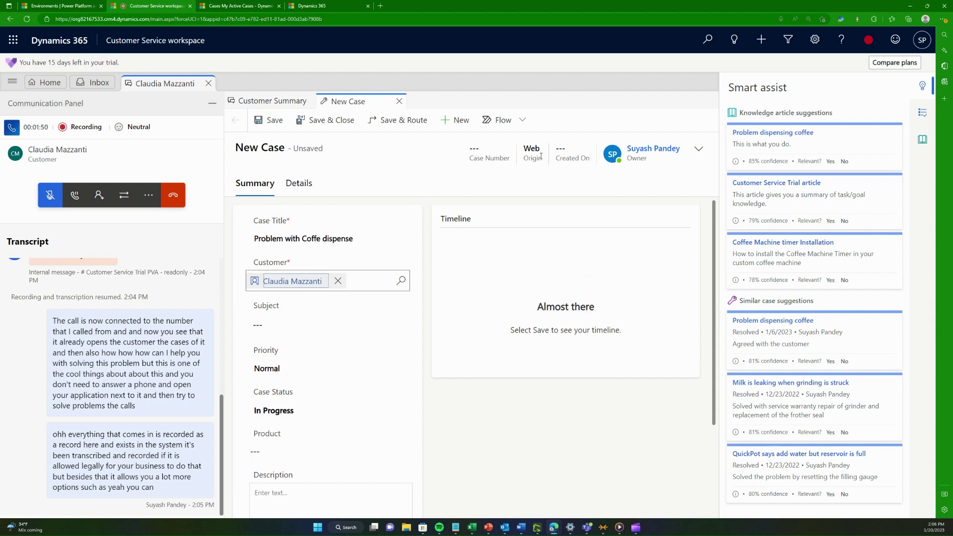
click(268, 121)
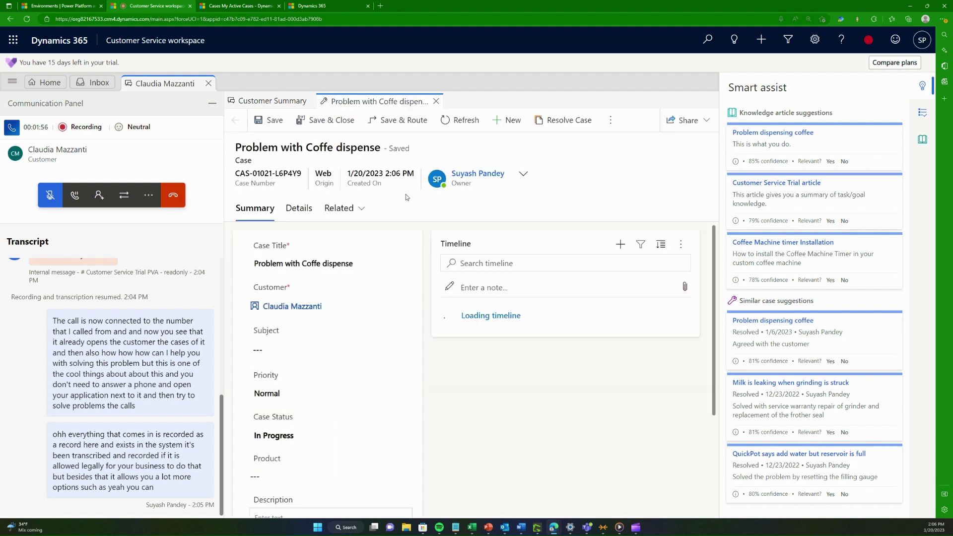
Step: Set the new case's origin to Phone and save the case
click(527, 174)
click(449, 229)
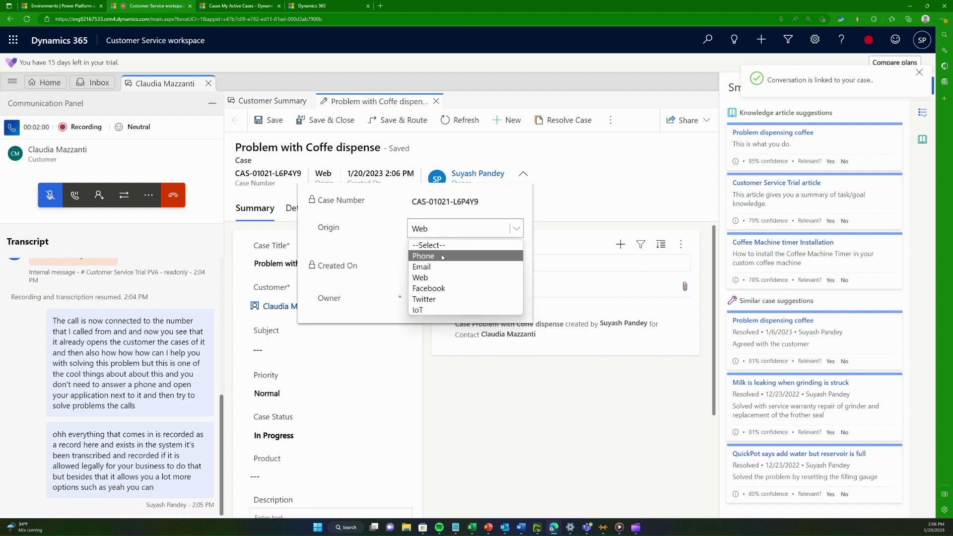
click(443, 256)
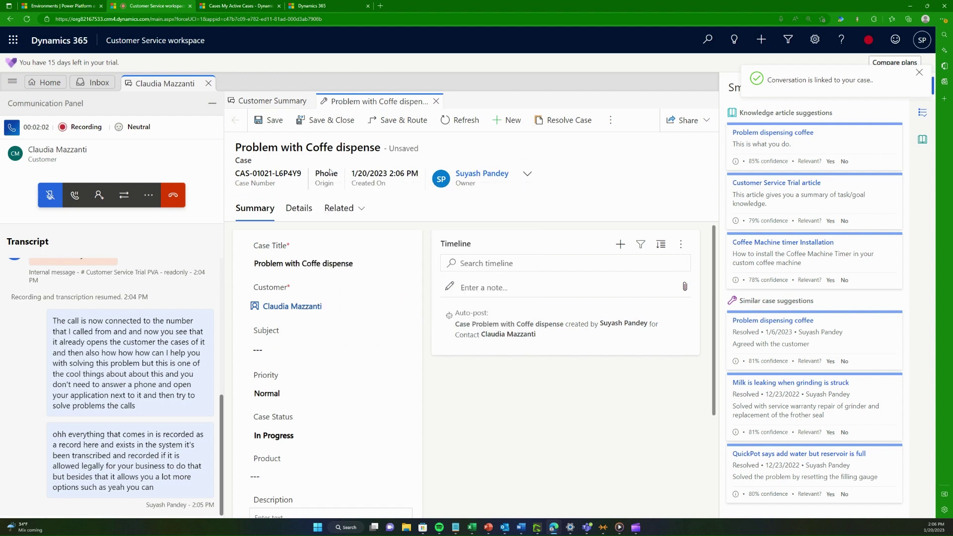
click(268, 124)
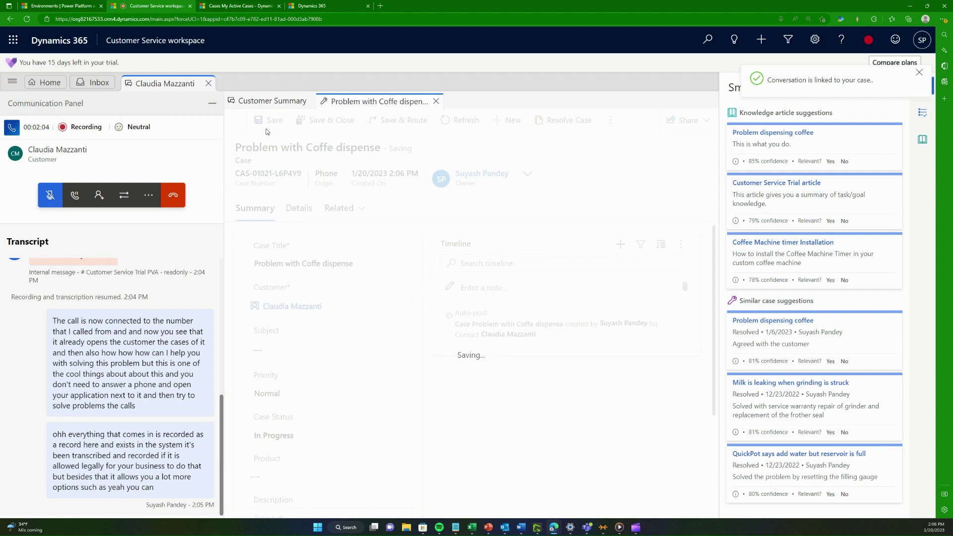
Step: Check the case's timeline and the customer summary's linked issue, conversation details and recent cases
click(293, 101)
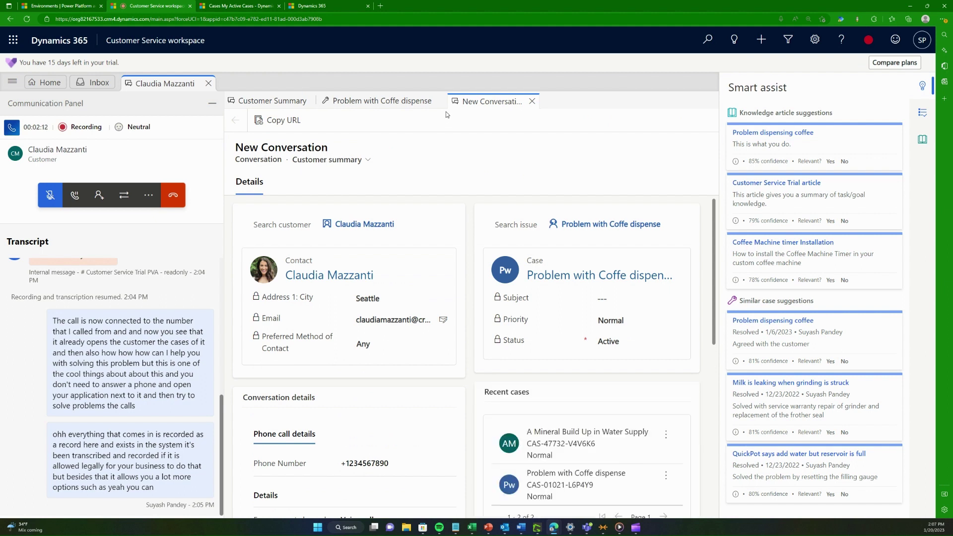
click(382, 103)
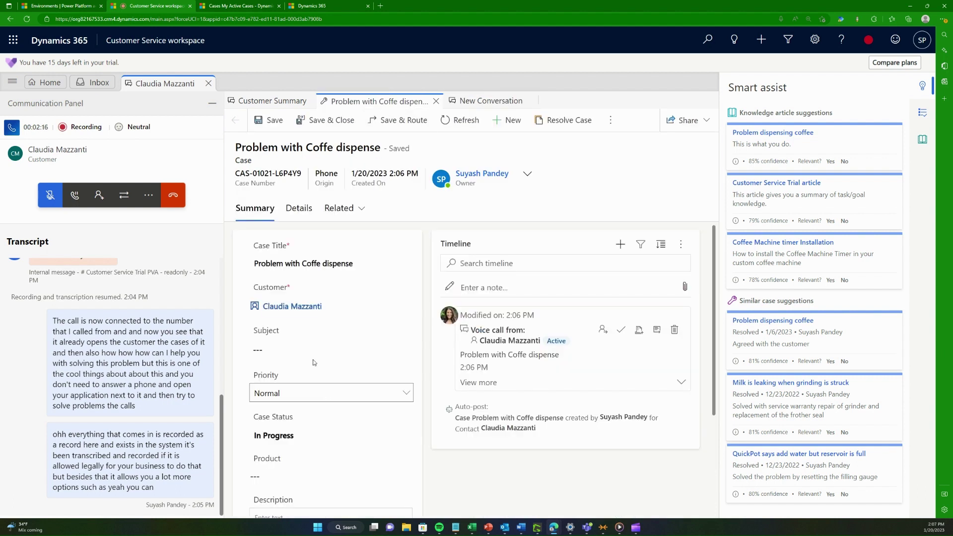
click(272, 101)
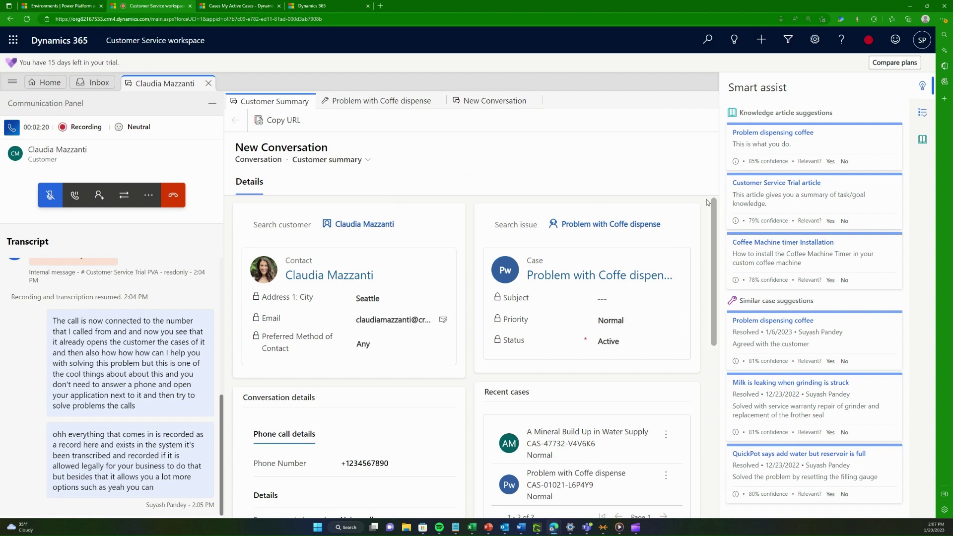
scroll(576, 342, down, 2)
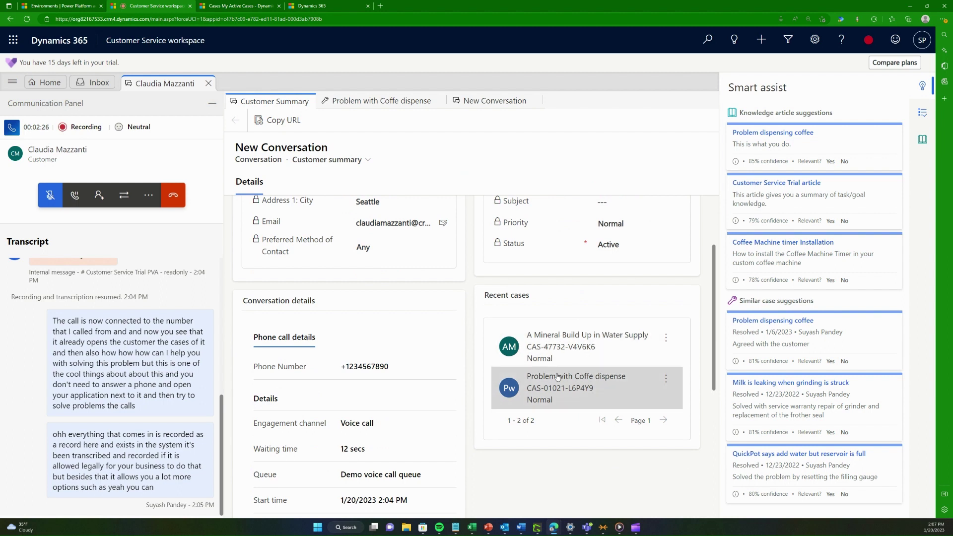
scroll(545, 377, up, 2)
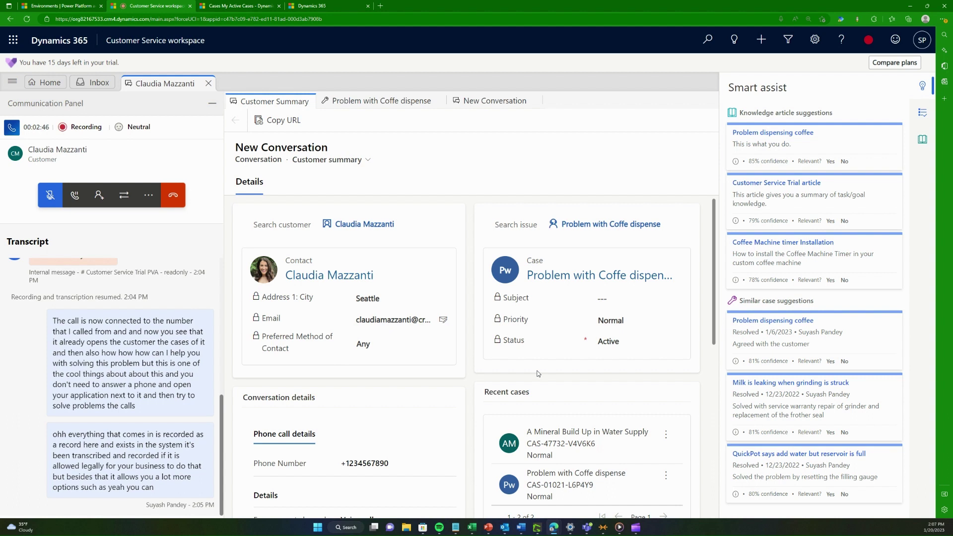
Step: Check the active voice call on the Omnichannel Ongoing Conversations Dashboard and its conversation session, ending on the dashboard
click(50, 83)
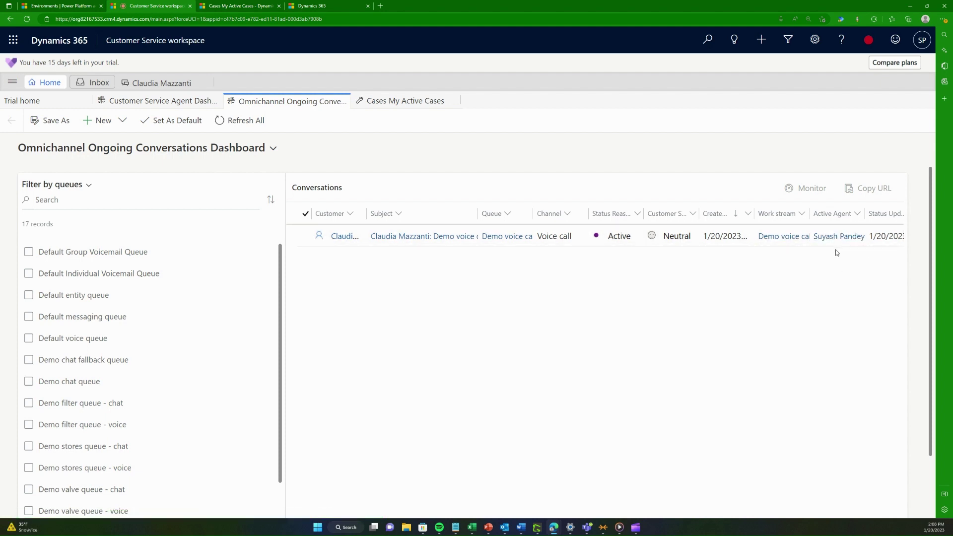
click(308, 242)
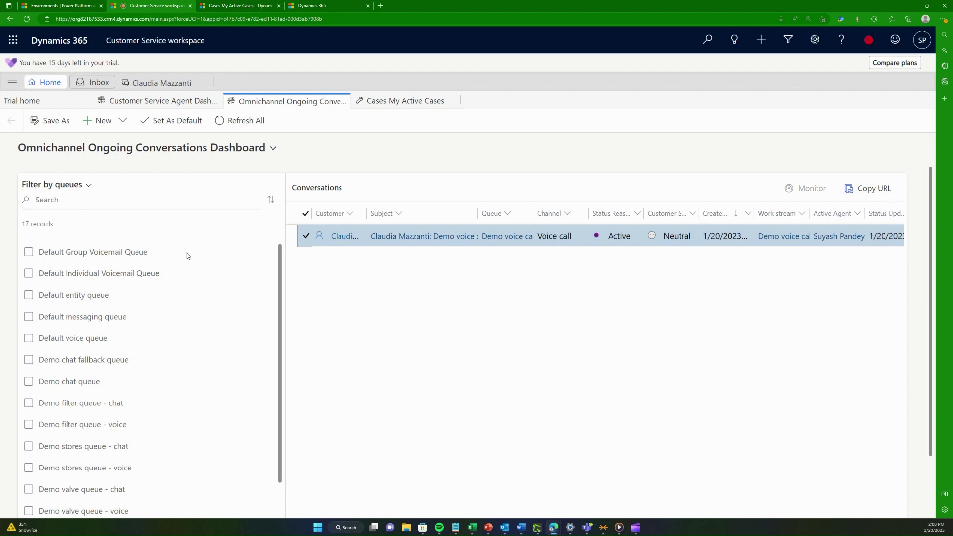
click(305, 234)
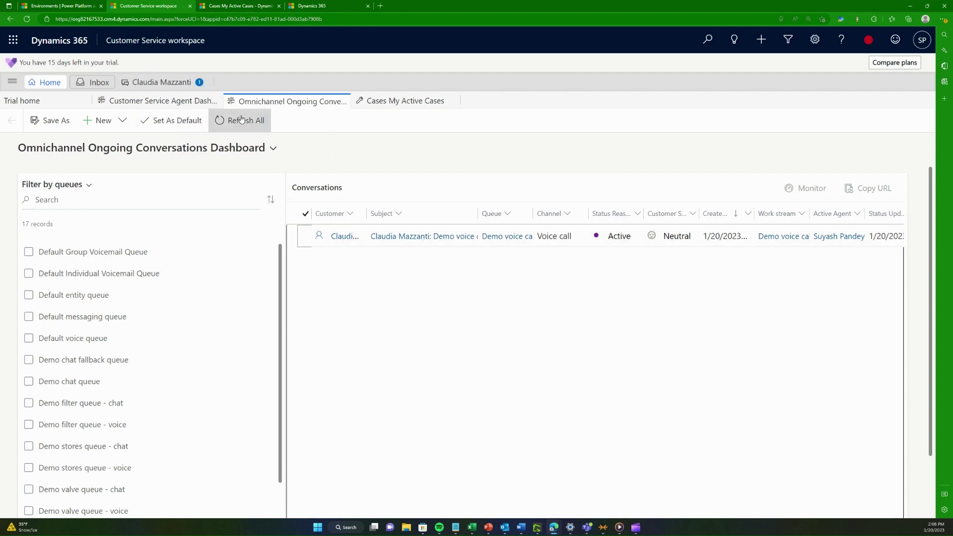
click(180, 84)
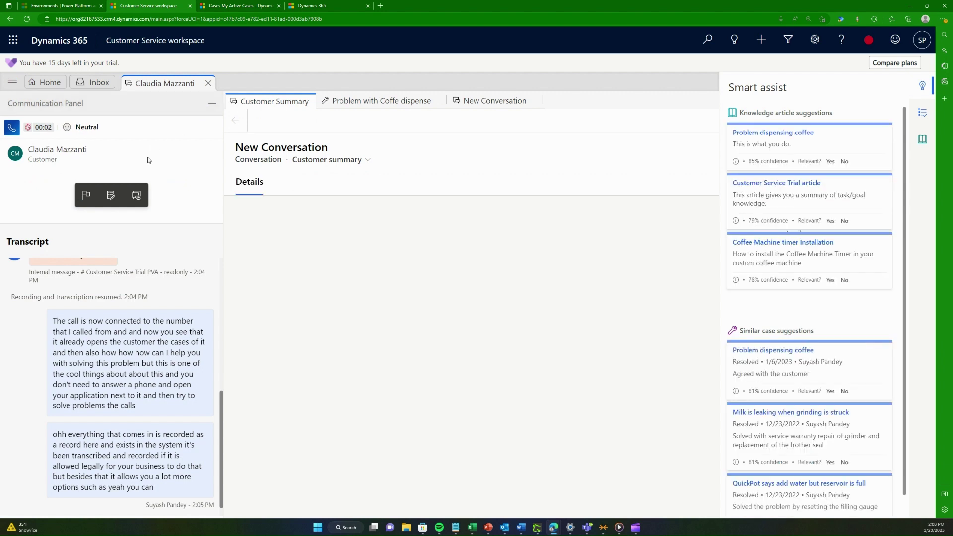
click(52, 83)
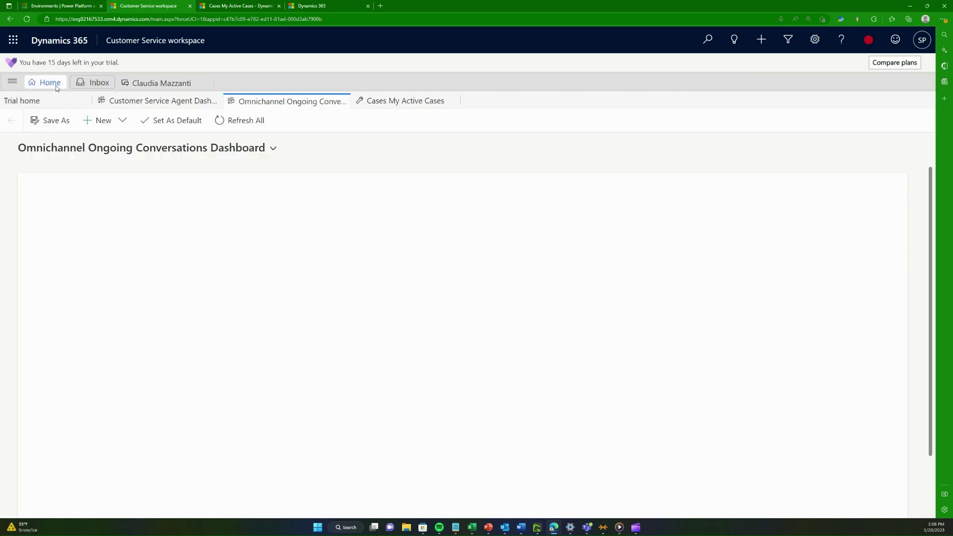
Step: Refresh the Omnichannel Ongoing Conversations Dashboard and widen the Status Reason column to read the voice call's status
click(235, 121)
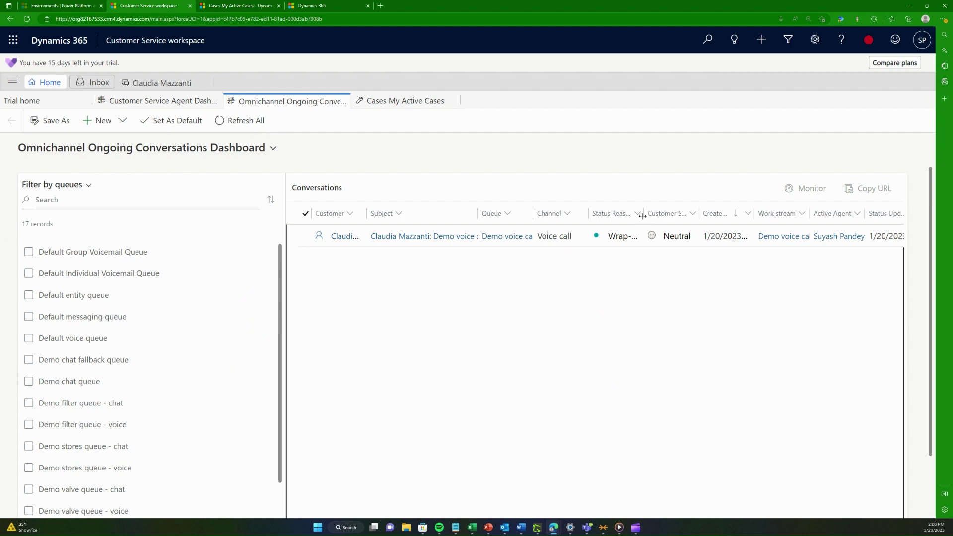
drag(651, 218, 657, 219)
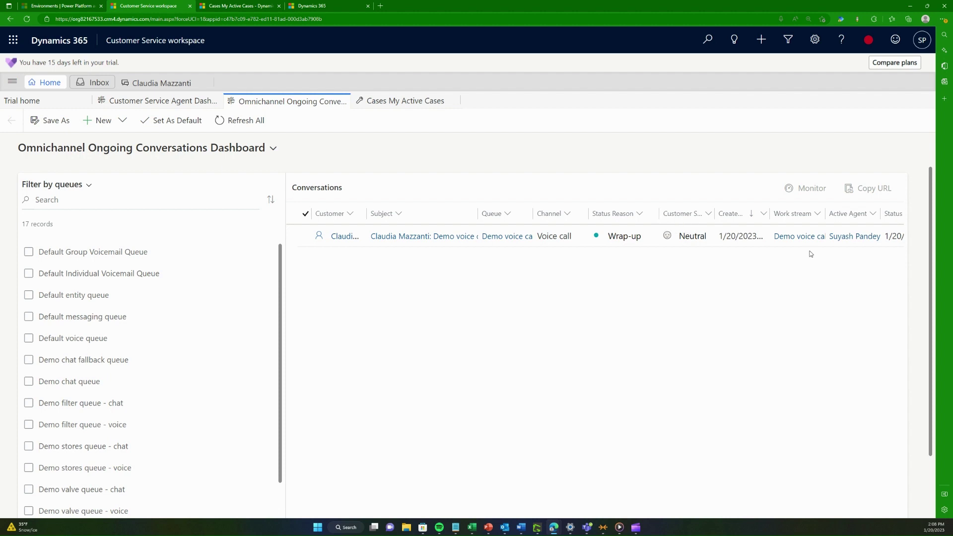
Step: Switch the inbox from unassigned conversations to the Cases view, check the other available views, and return to the conversations dashboard
click(82, 87)
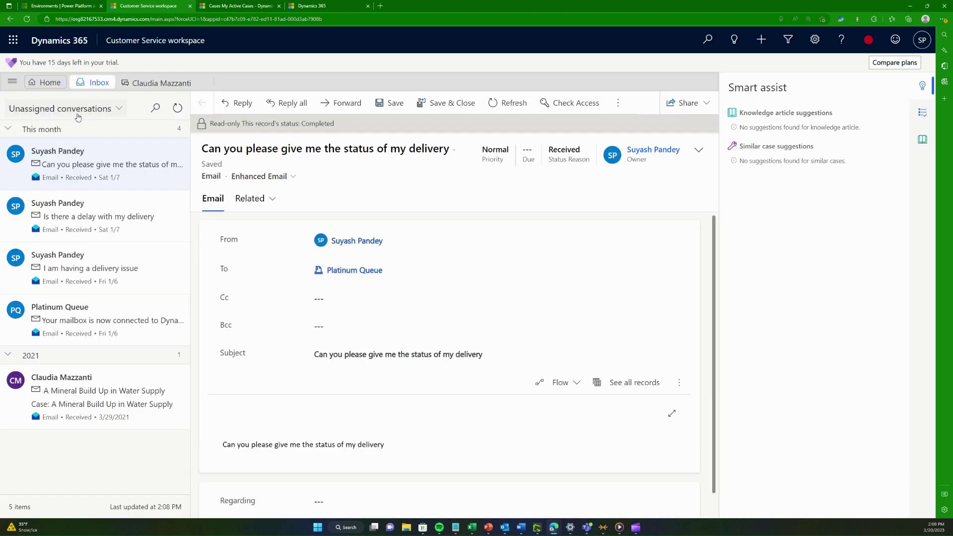
click(78, 116)
click(50, 152)
click(43, 108)
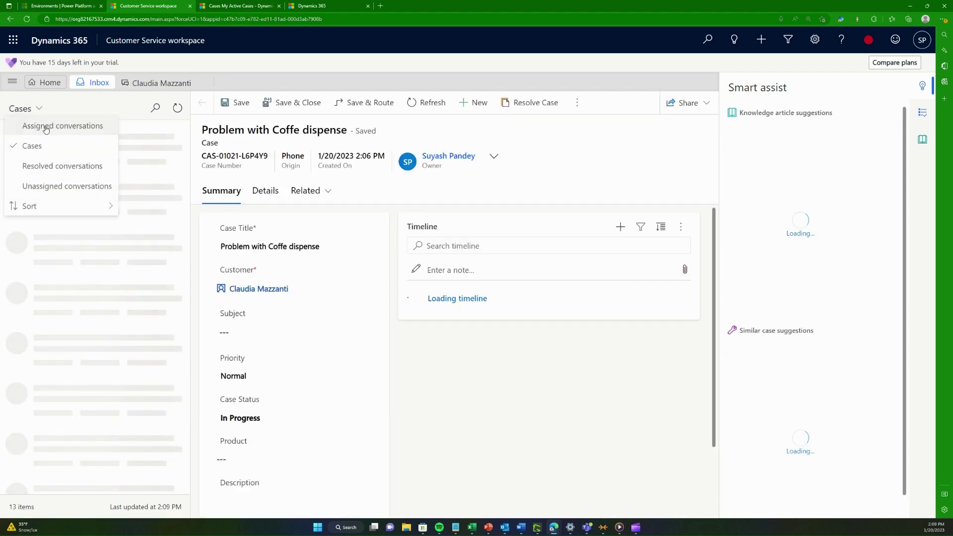
click(62, 144)
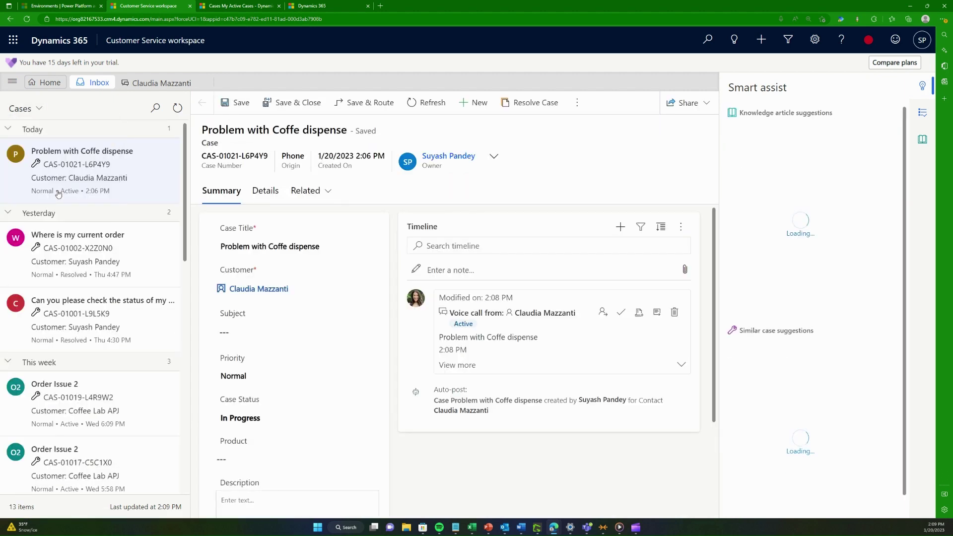
click(50, 108)
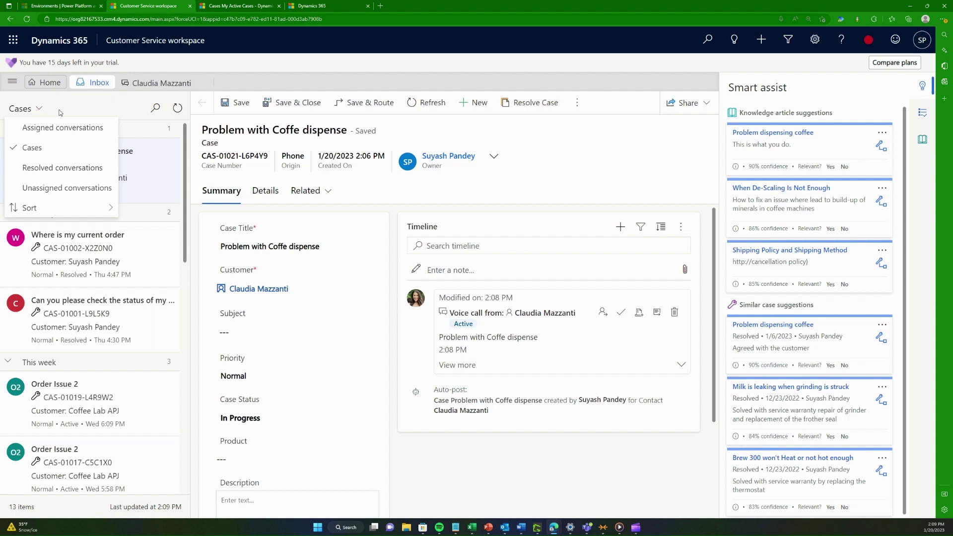
click(46, 86)
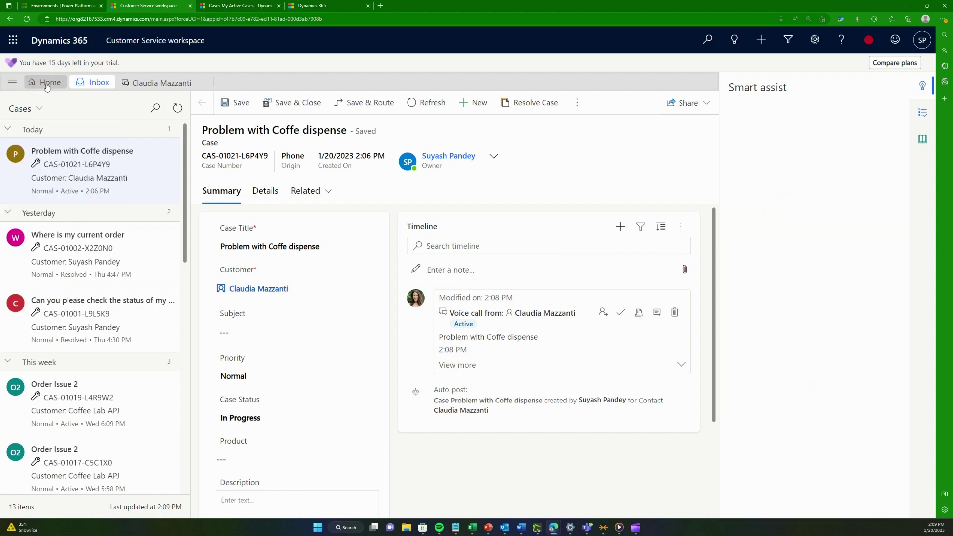
click(48, 83)
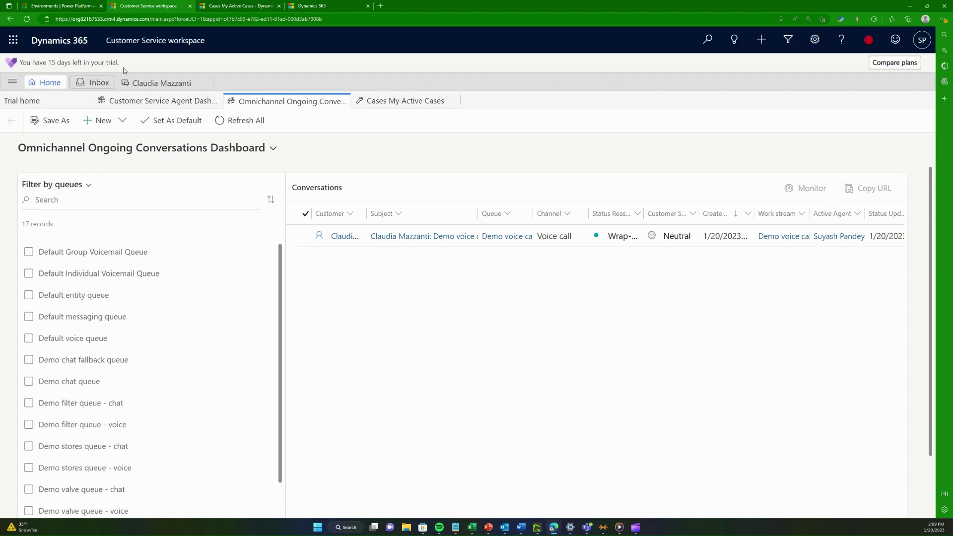
Step: Close the customer's voice call session and show the My Active Cases list
click(239, 5)
click(150, 5)
click(205, 82)
click(476, 325)
click(405, 100)
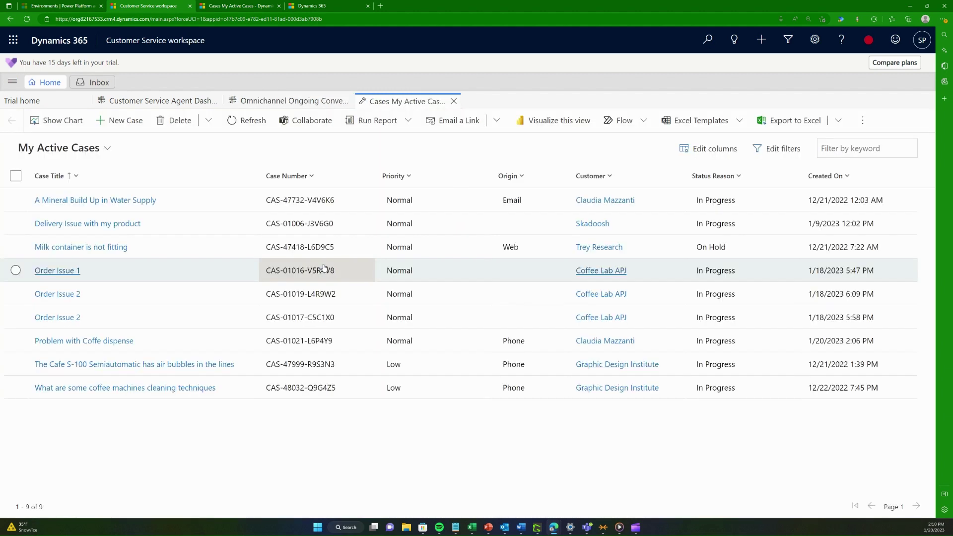
Step: Open the cases "A Mineral Build Up in Water Supply" and "Delivery Issue with my product" in separate sessions
click(75, 201)
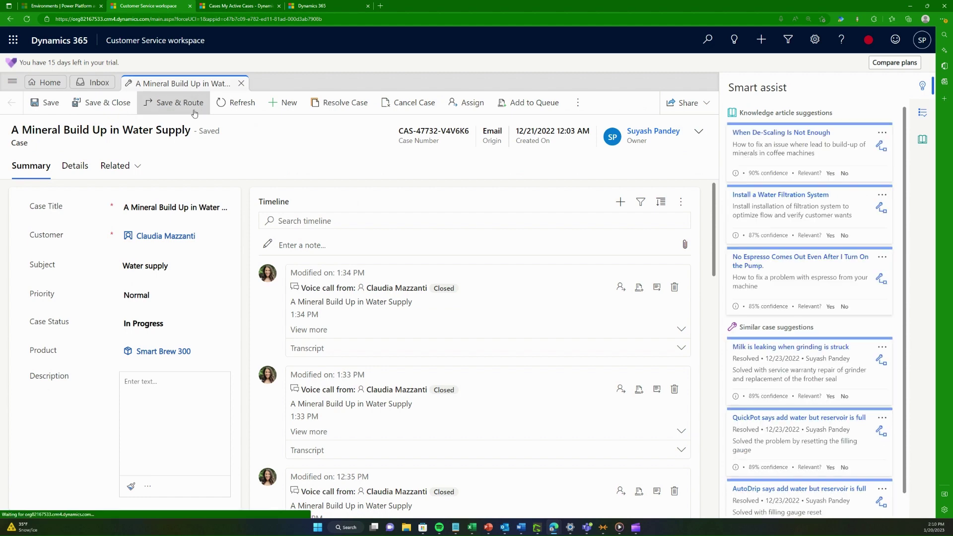
click(49, 90)
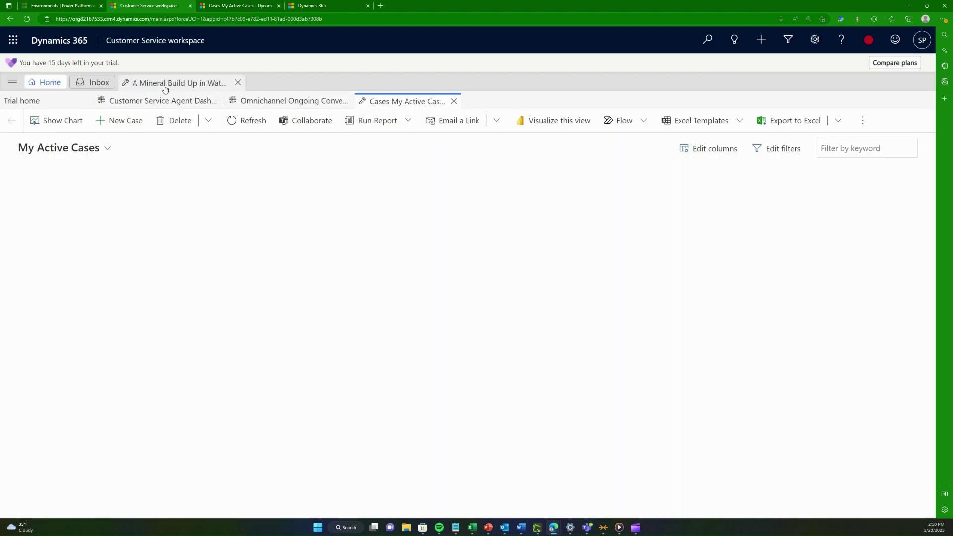
click(91, 223)
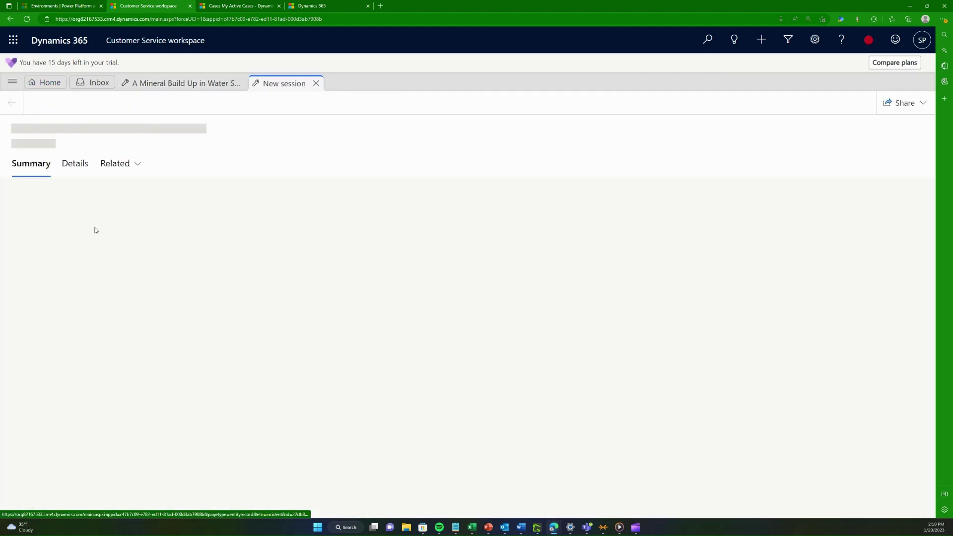
click(189, 83)
click(286, 85)
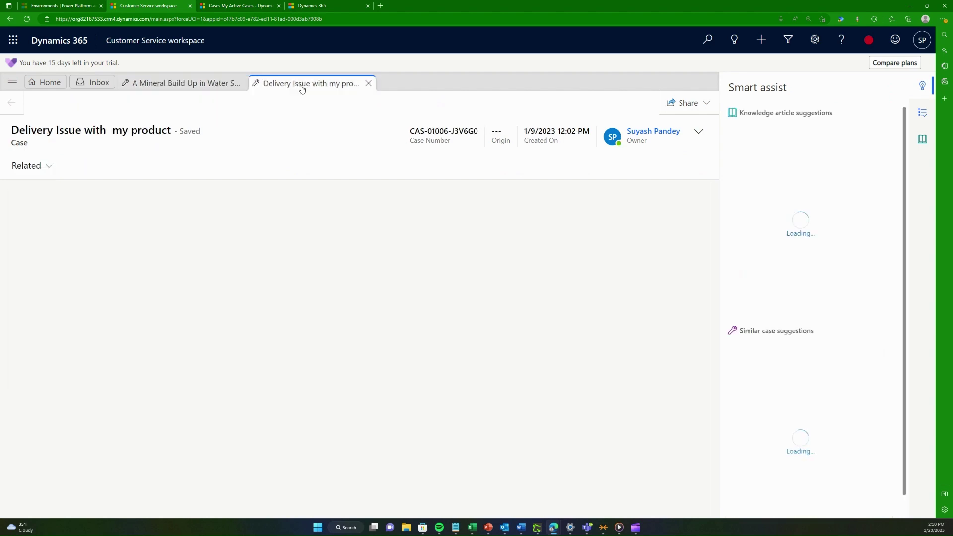
Step: Review the suggested knowledge articles and similar cases for the "A Mineral Build Up in Water Supply" case
click(210, 86)
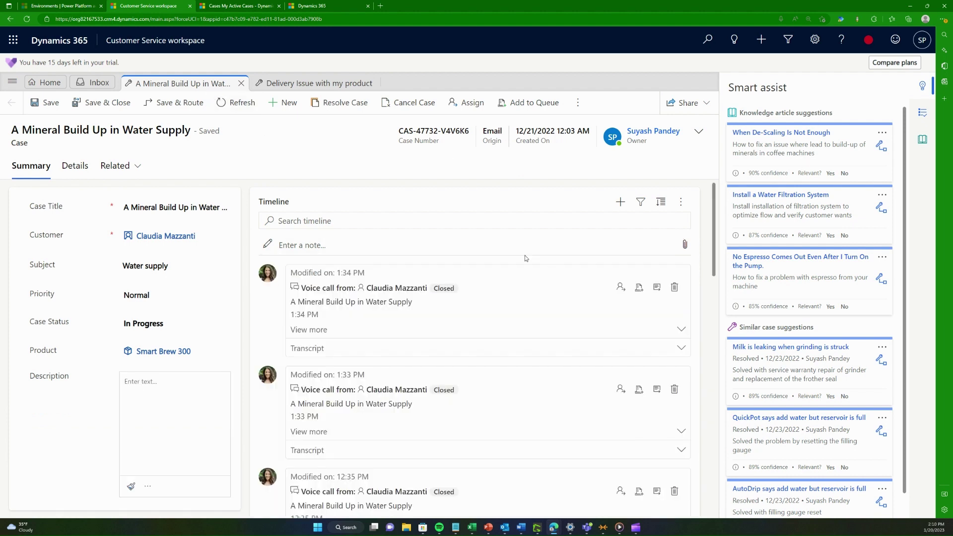
scroll(777, 215, down, 1)
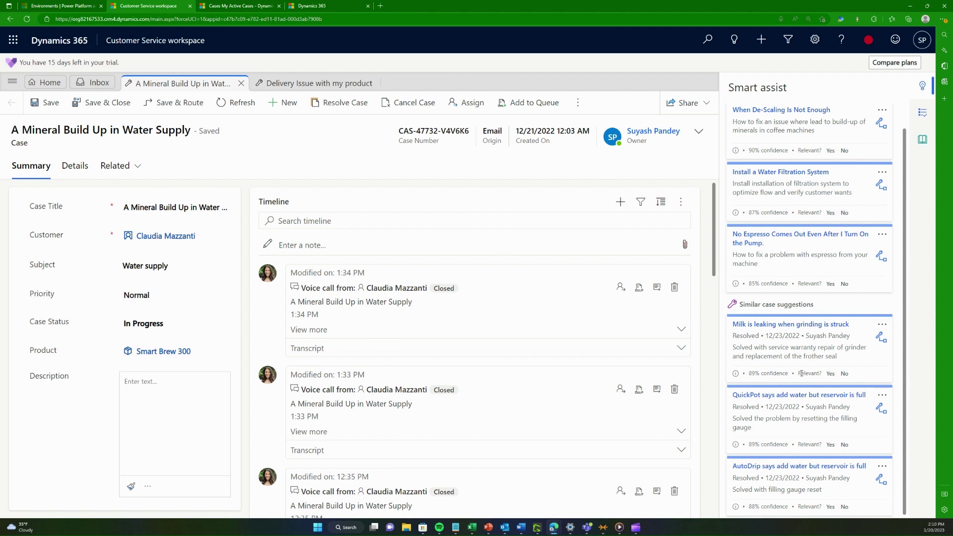
scroll(799, 431, up, 1)
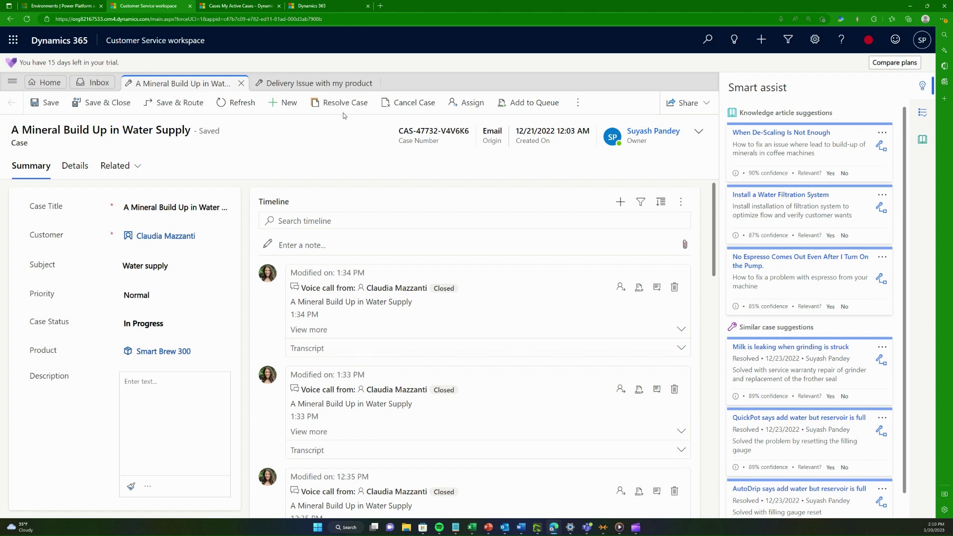
Step: Open the Skadoosh account within the "Delivery Issue with my product" session and look through its summary, switching between the two case sessions
click(311, 89)
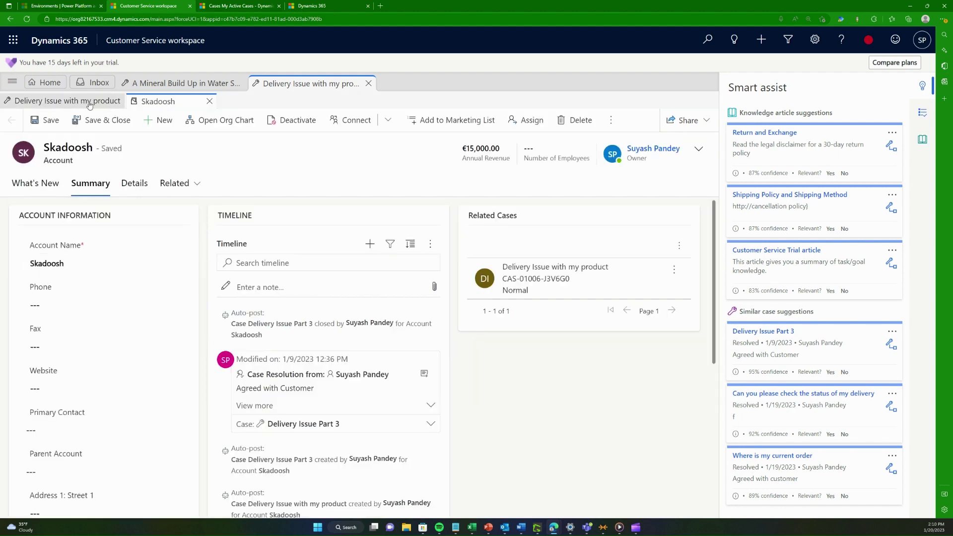
click(178, 87)
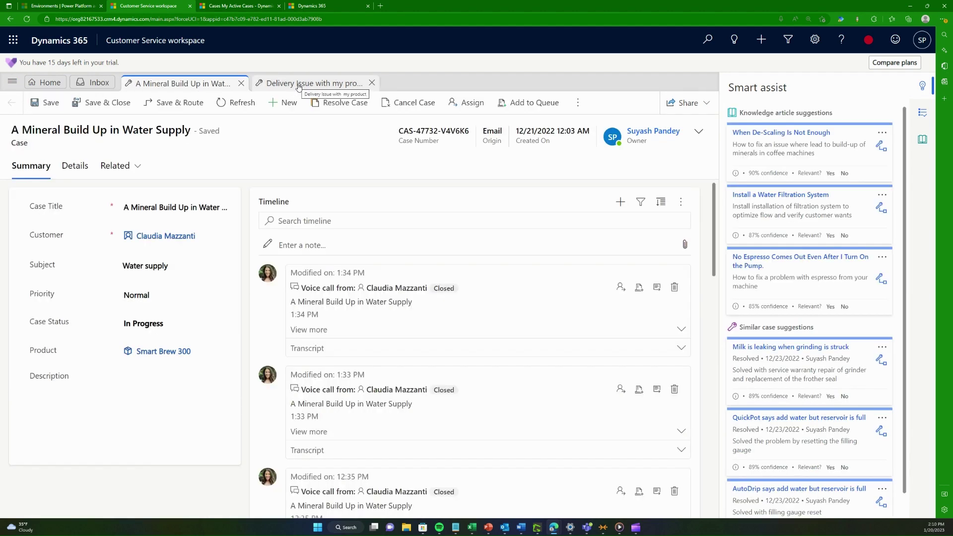
click(278, 85)
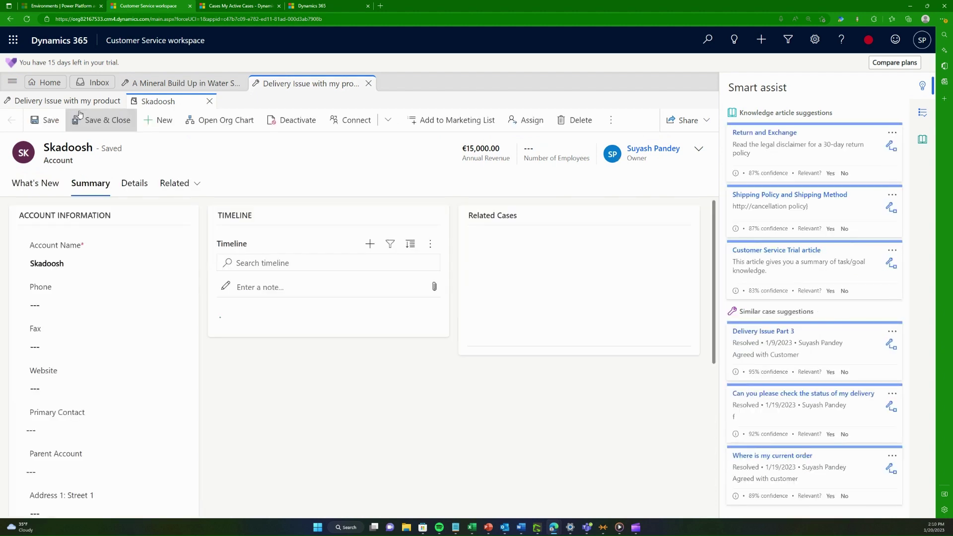
scroll(163, 323, down, 1)
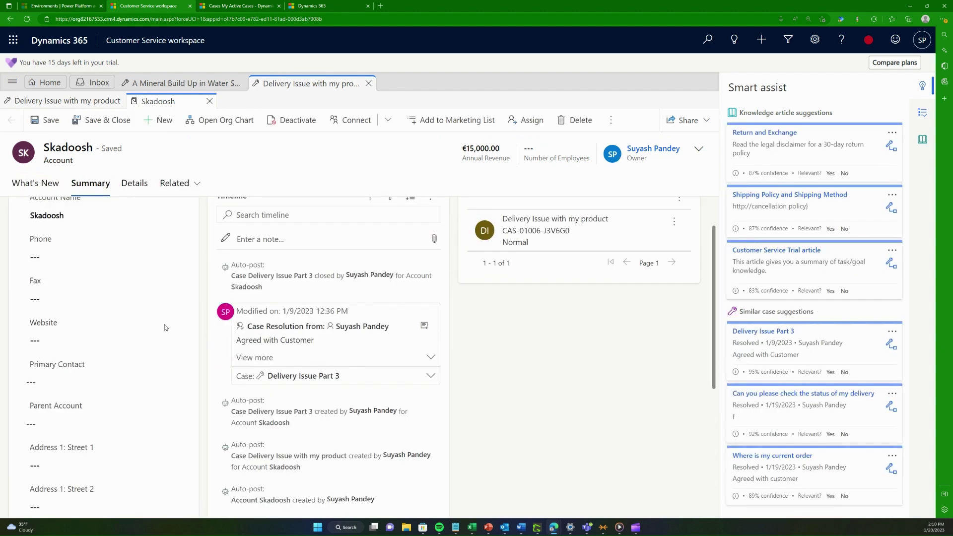
Step: Return to the "Delivery Issue with my product" case and check its summary and additional details
click(64, 101)
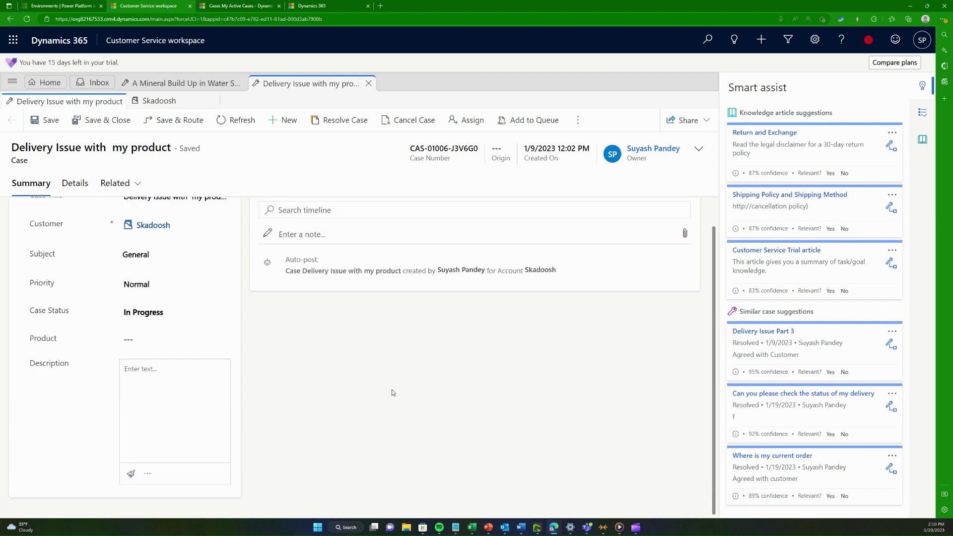
click(85, 191)
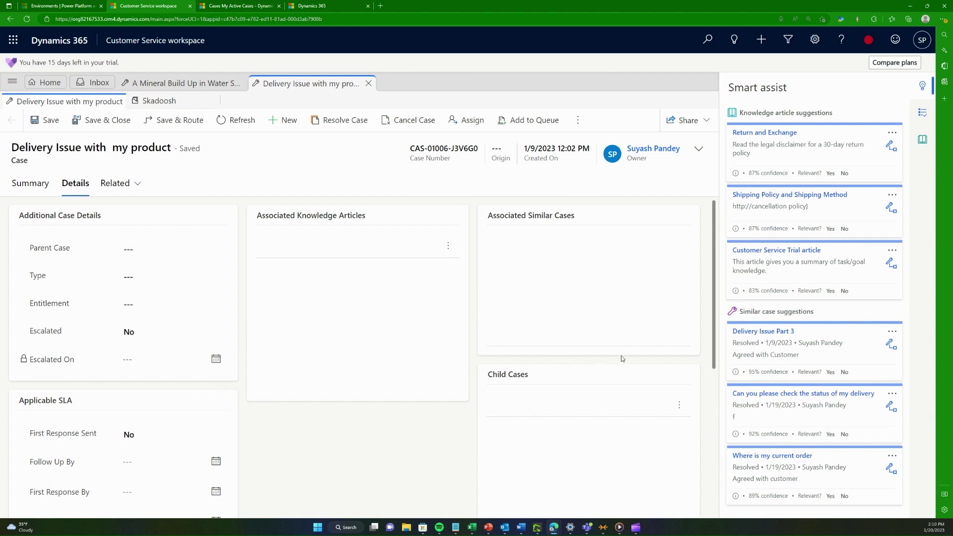
scroll(396, 385, down, 2)
scroll(396, 386, up, 2)
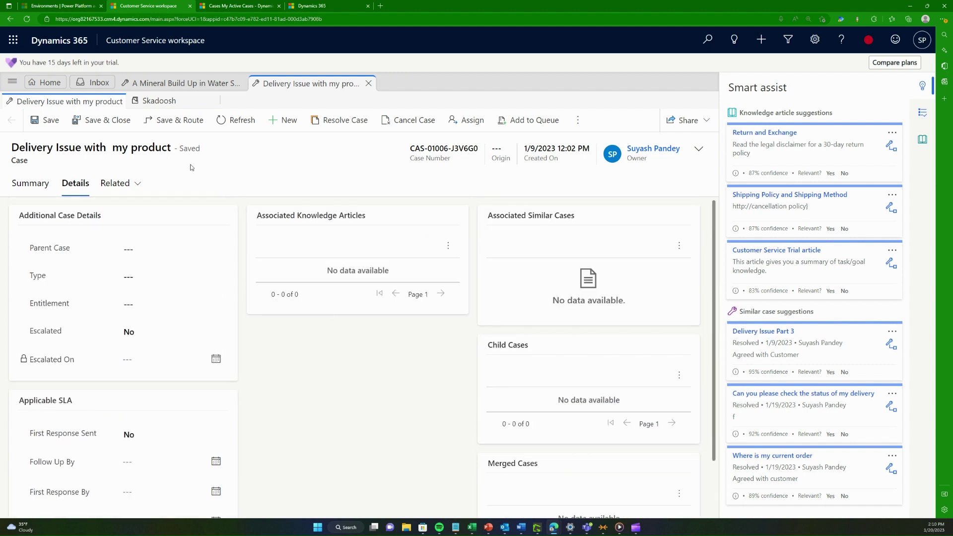
Step: In the "A Mineral Build Up in Water Supply" session, view the 1:34 PM voice call record from the timeline and return to the case
click(162, 83)
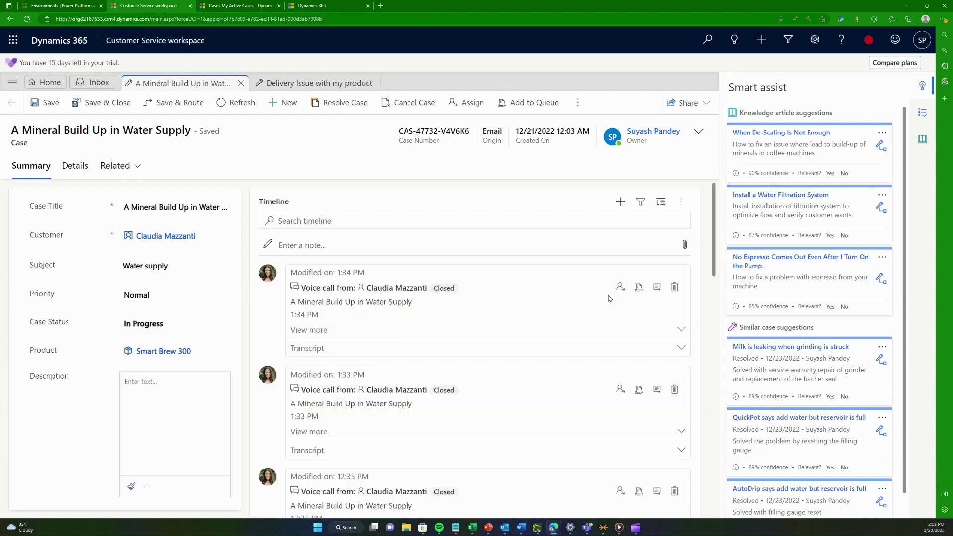
click(658, 289)
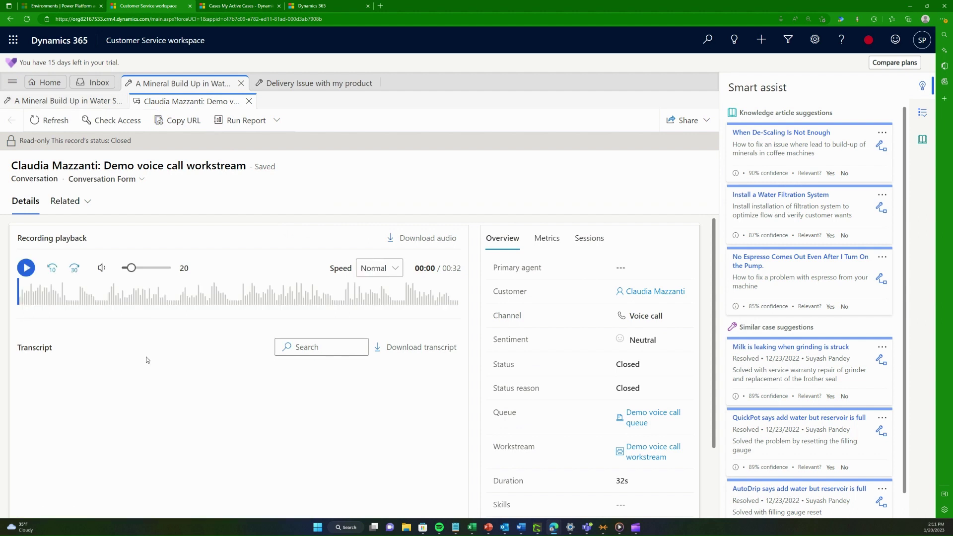
click(92, 102)
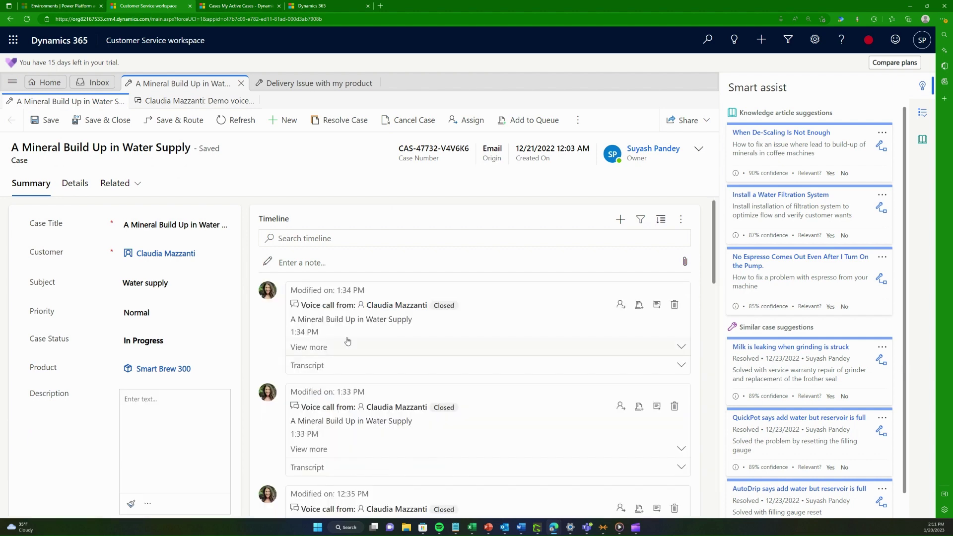
Step: Open the "Follow-up to your request" email from the case timeline and read its message body
scroll(491, 372, down, 6)
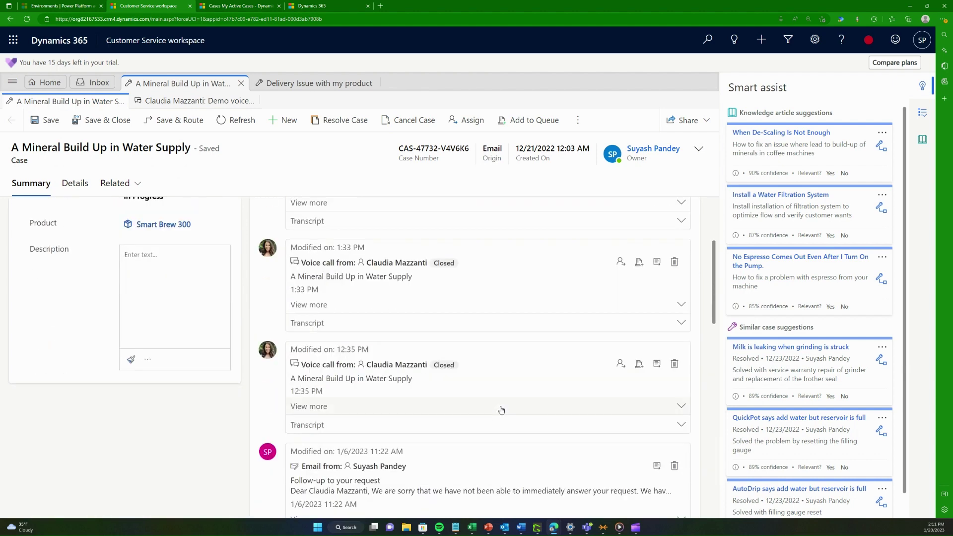
click(656, 321)
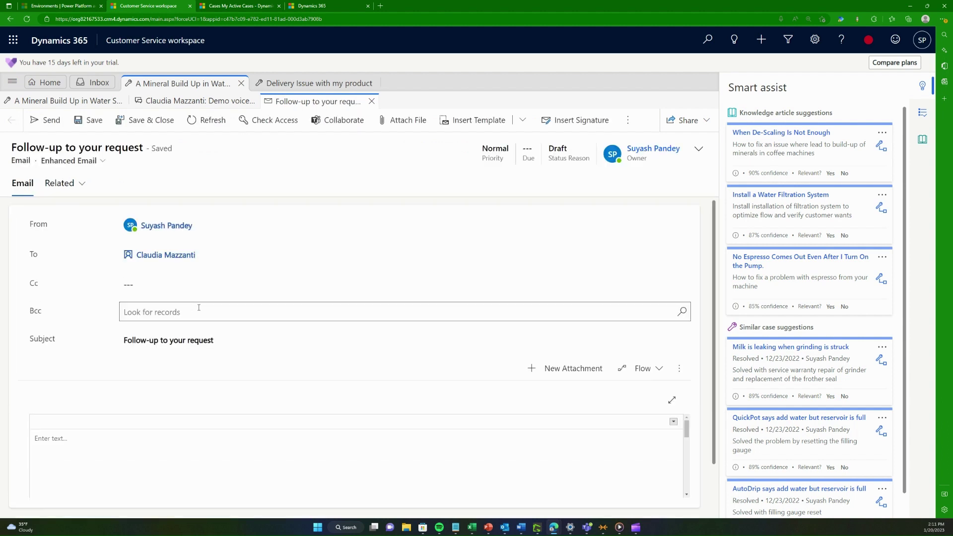
scroll(252, 392, down, 4)
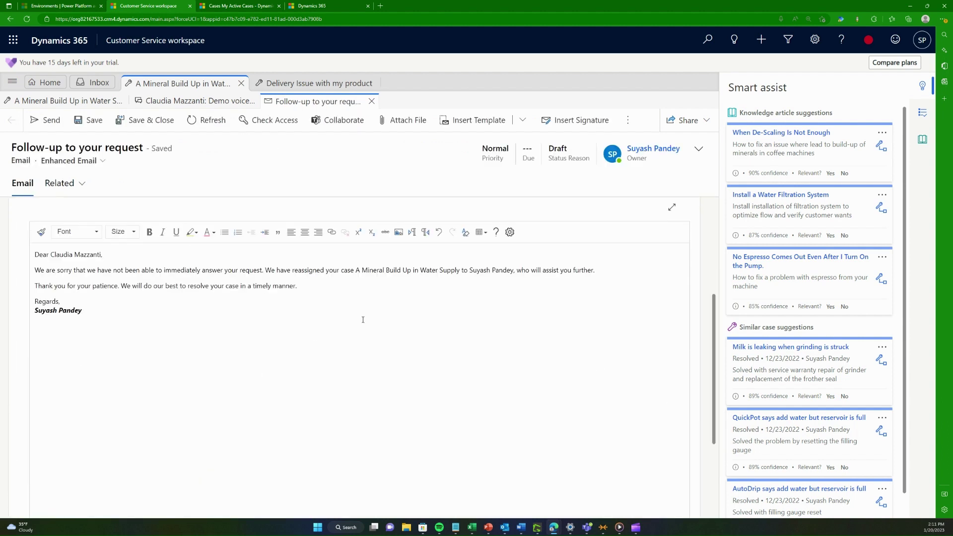
drag(362, 319, 29, 252)
click(128, 335)
scroll(145, 359, up, 4)
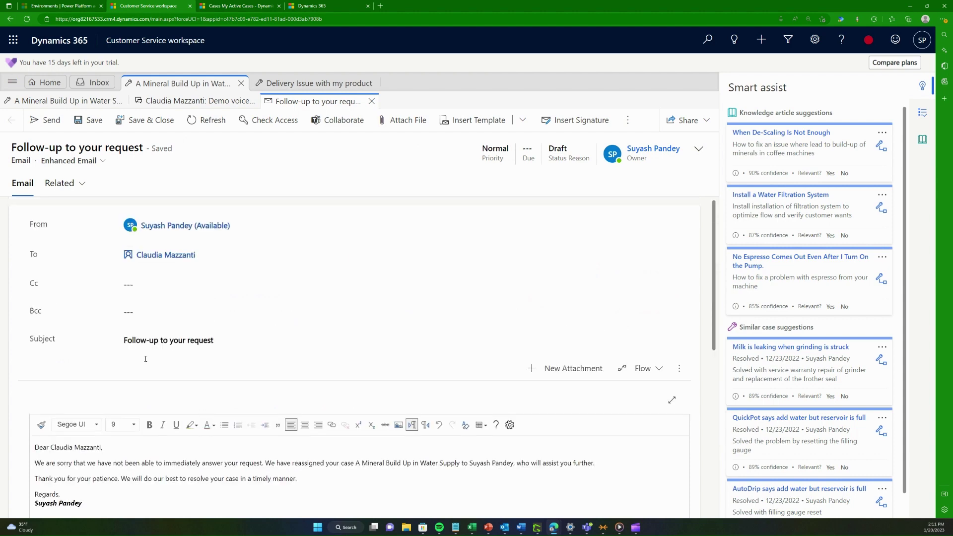
Step: Open the "Re: A Mineral Build Up in Water Supply" email from the case timeline and revisit the follow-up email and voice call records
click(99, 103)
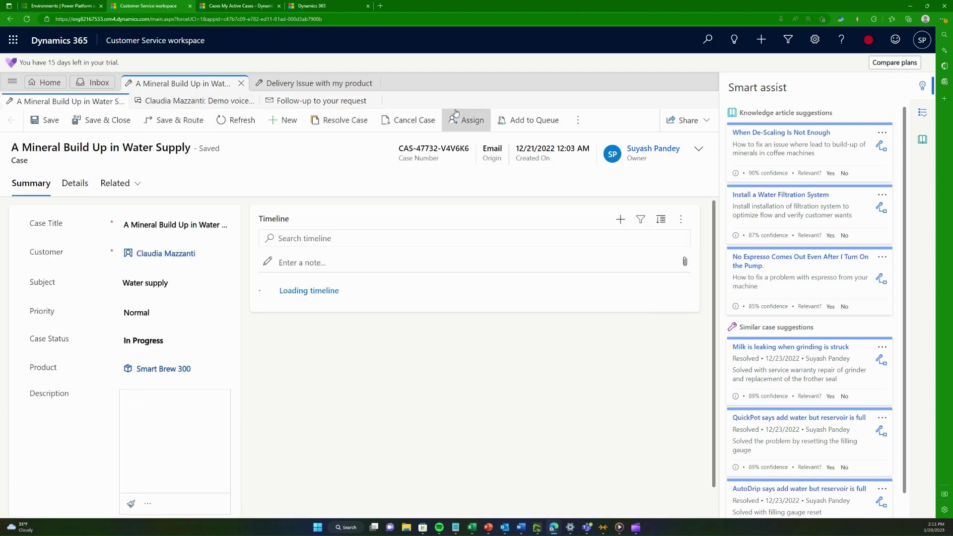
scroll(539, 386, down, 10)
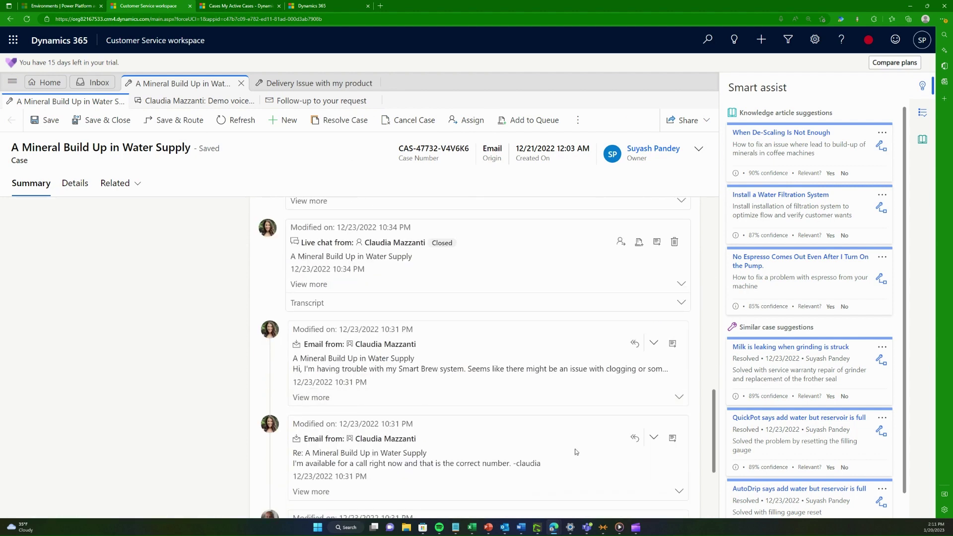
click(673, 439)
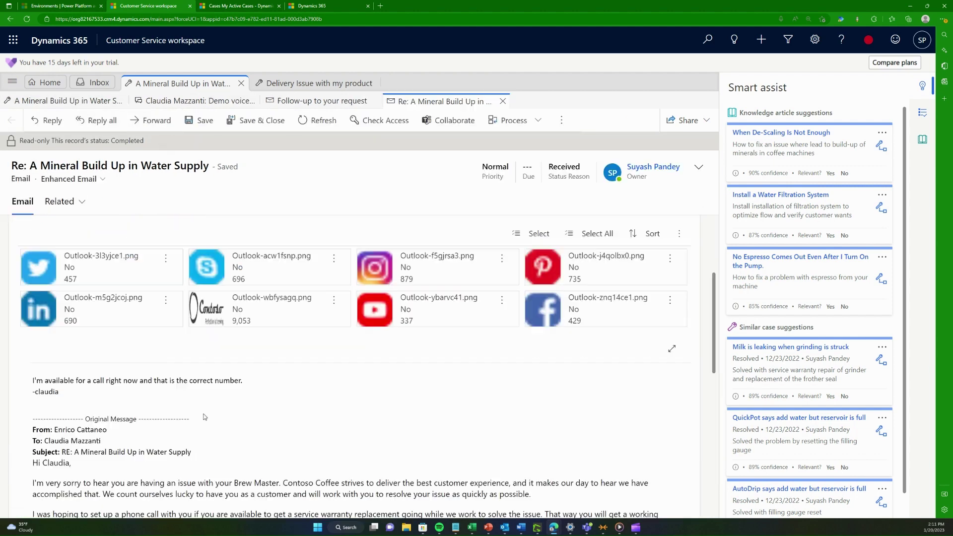
click(298, 102)
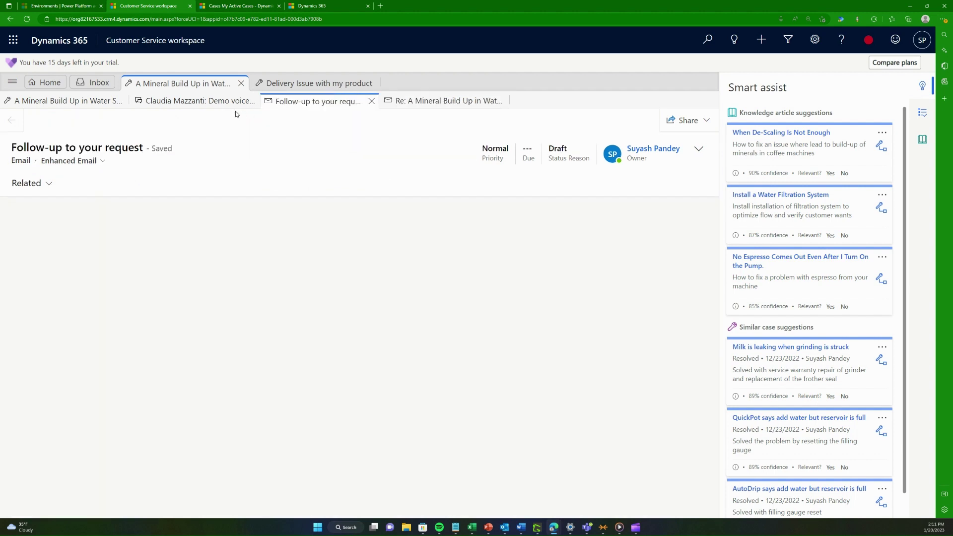
click(197, 103)
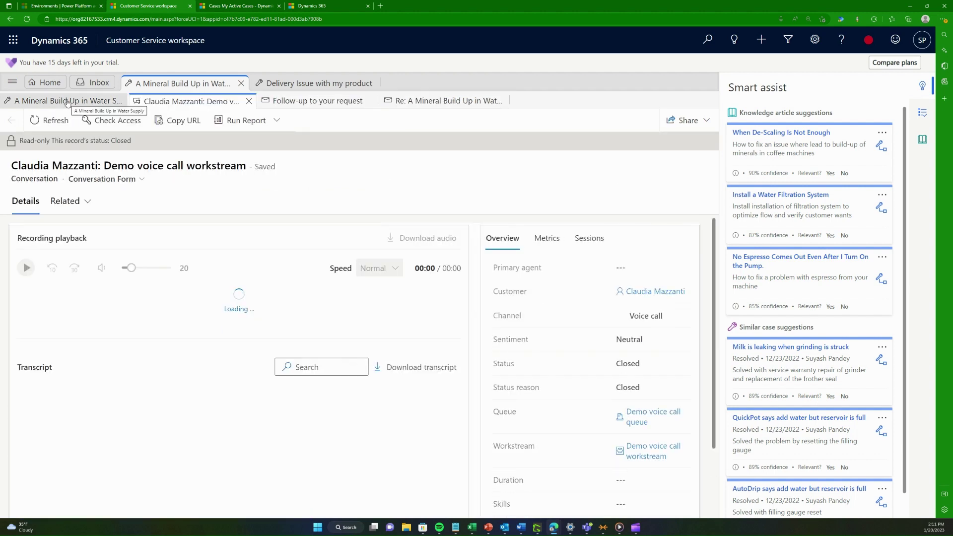
Step: Return to the "A Mineral Build Up in Water Supply" case record and switch to the "Delivery Issue with my product" session
click(70, 101)
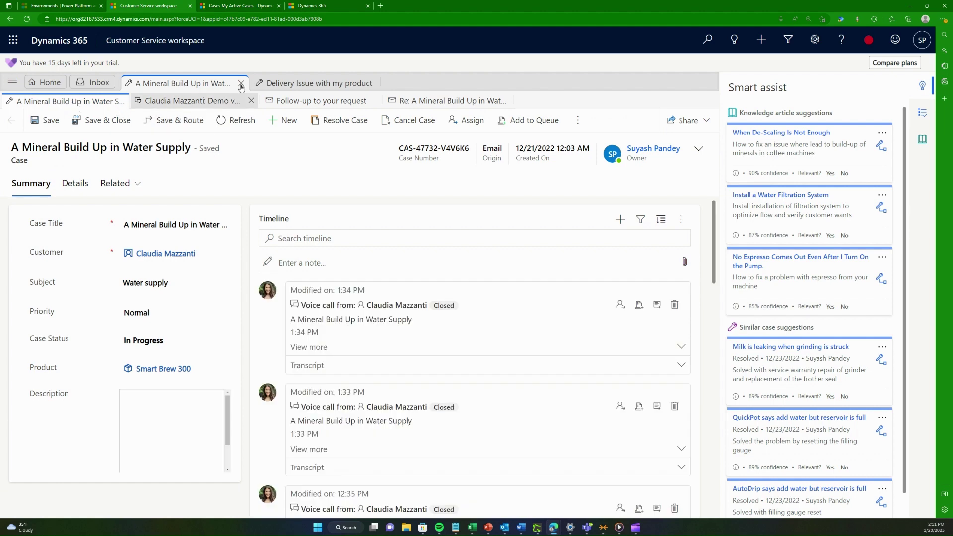
click(305, 84)
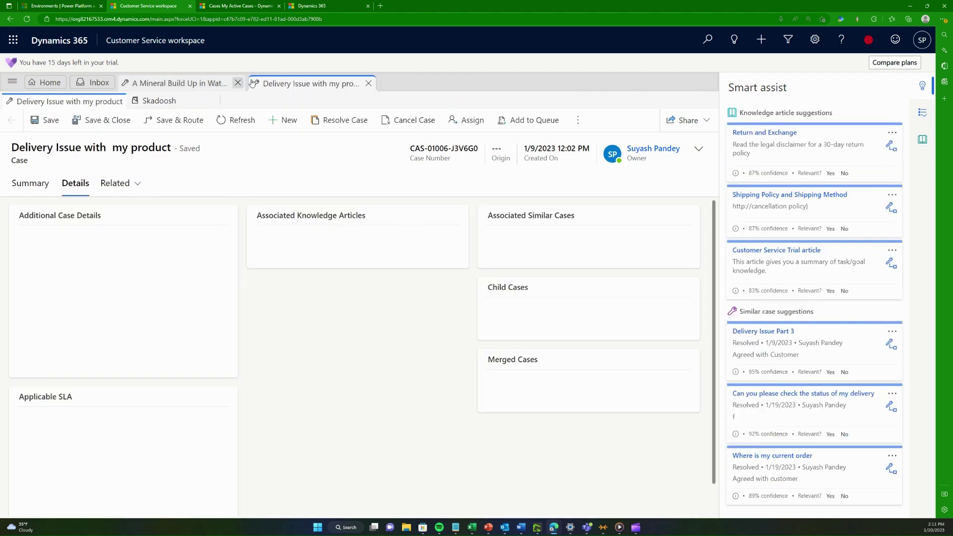
Step: Open the "A Mineral Build Up in Water Supply" case in Customer Service Hub, review its summary, and return to Customer Service workspace
click(296, 5)
click(241, 5)
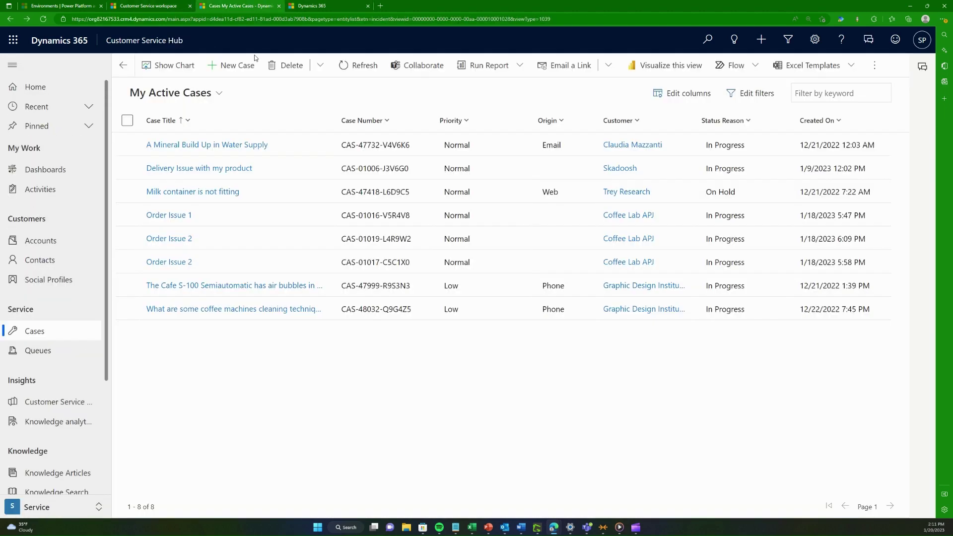
click(207, 145)
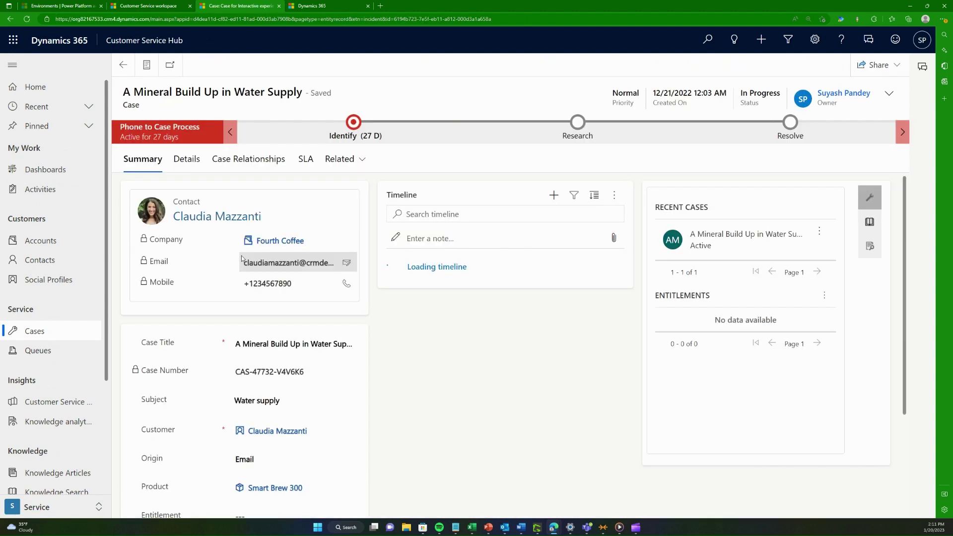
scroll(625, 341, down, 5)
scroll(624, 341, up, 5)
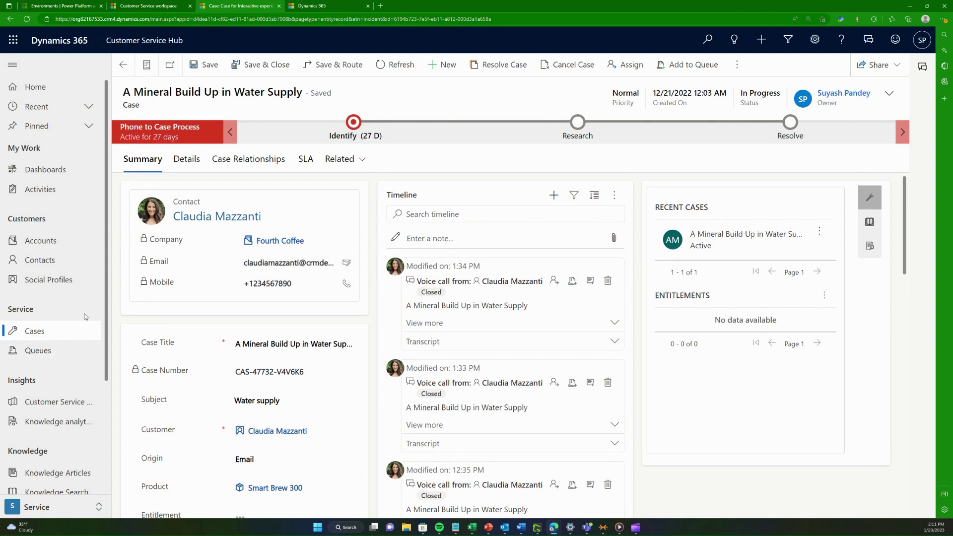
click(268, 401)
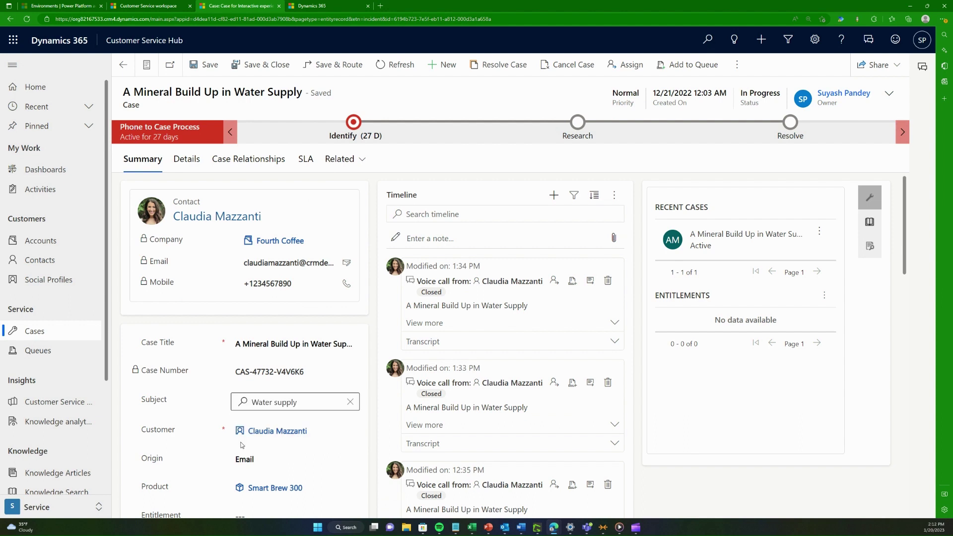
scroll(241, 441, down, 2)
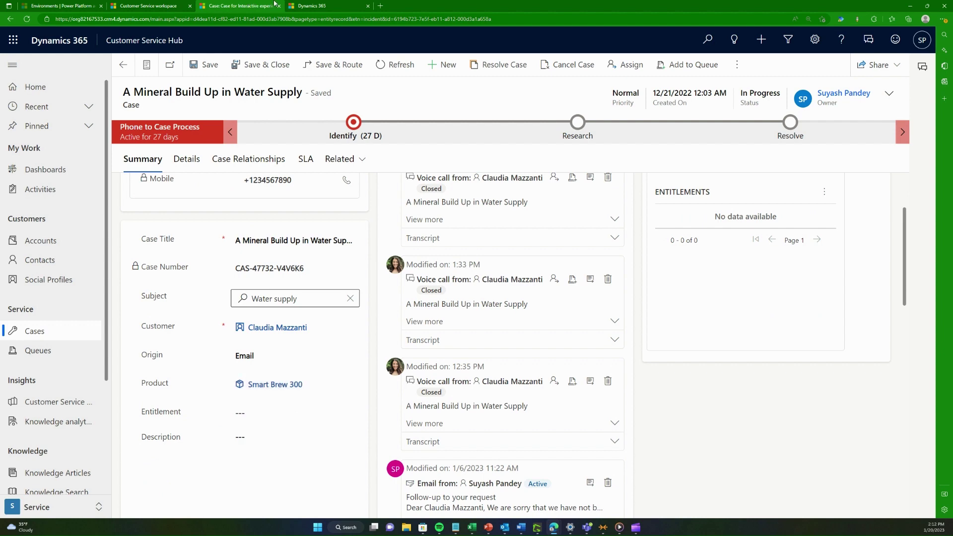
click(60, 6)
click(145, 6)
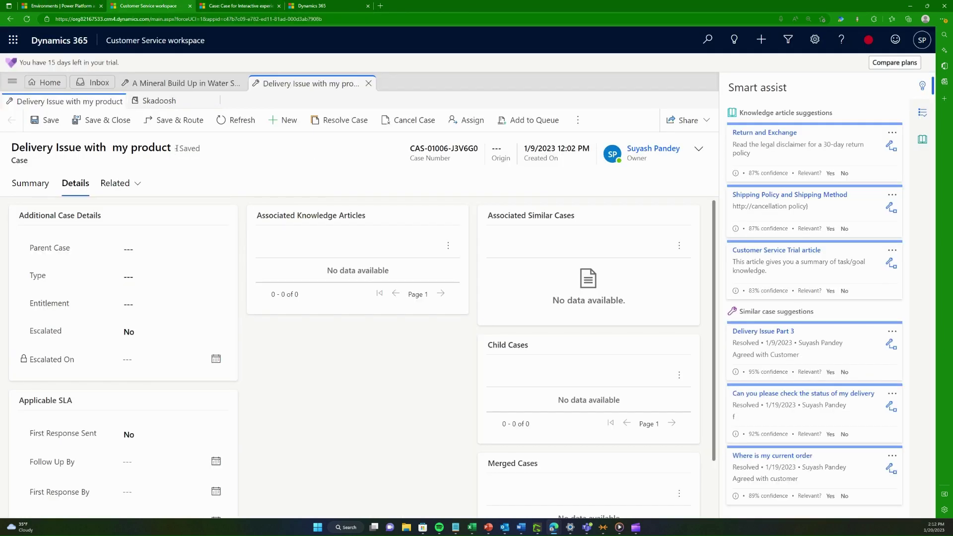